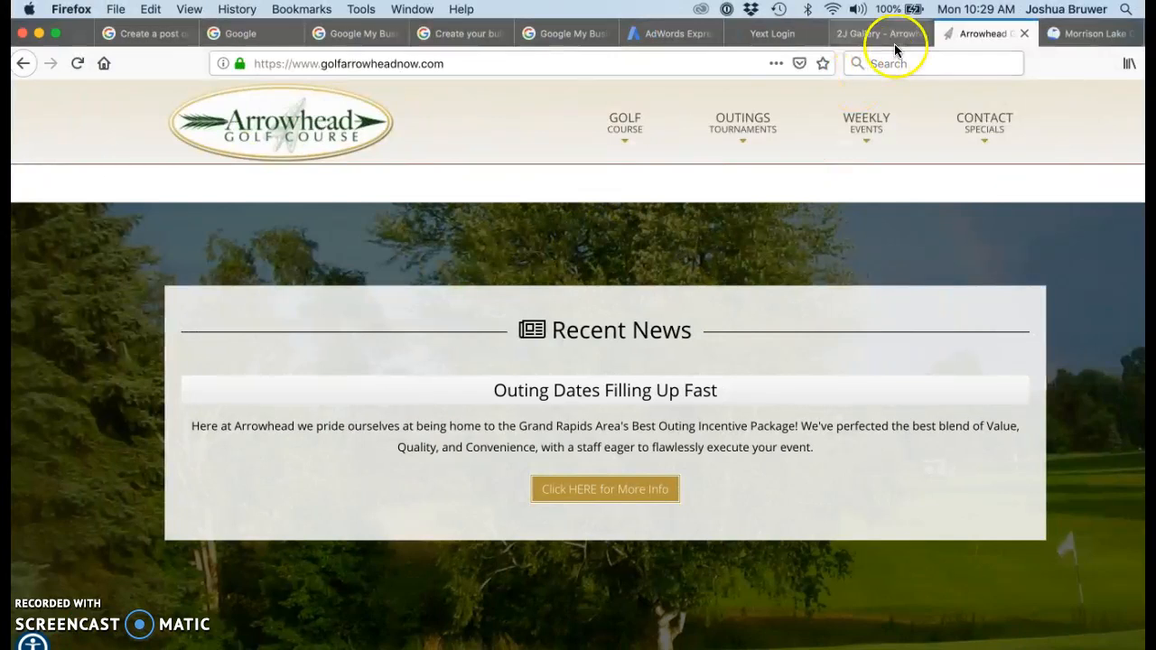
In the Joomla administrator, start a new article from Content > Articles
left_click(892, 36)
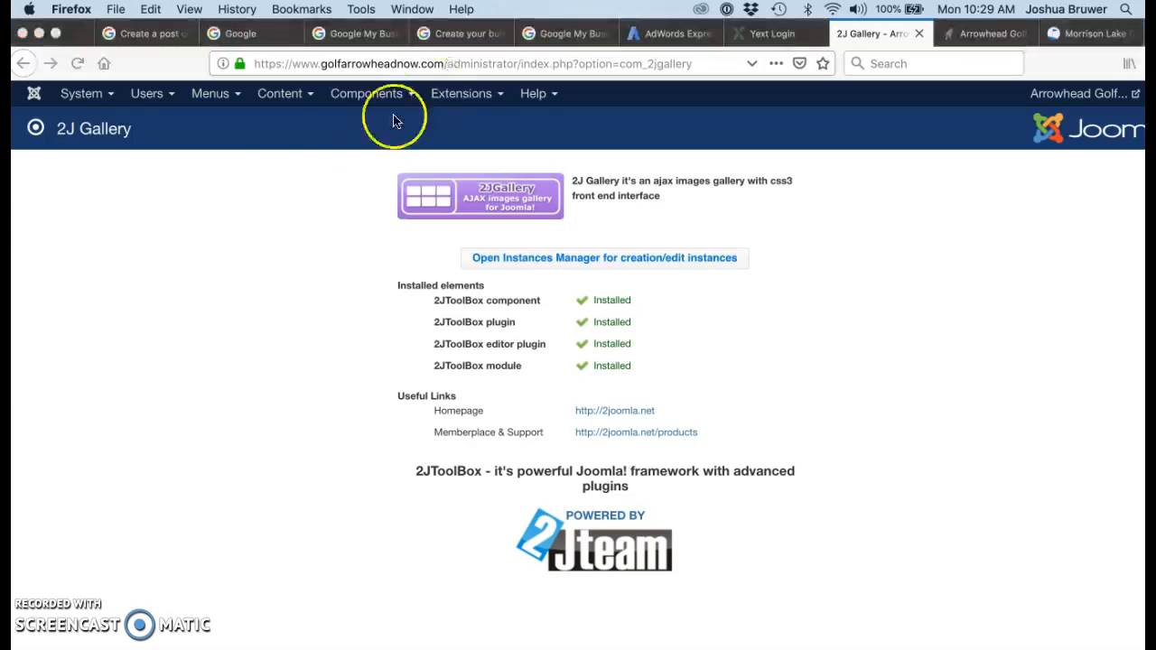
left_click(280, 104)
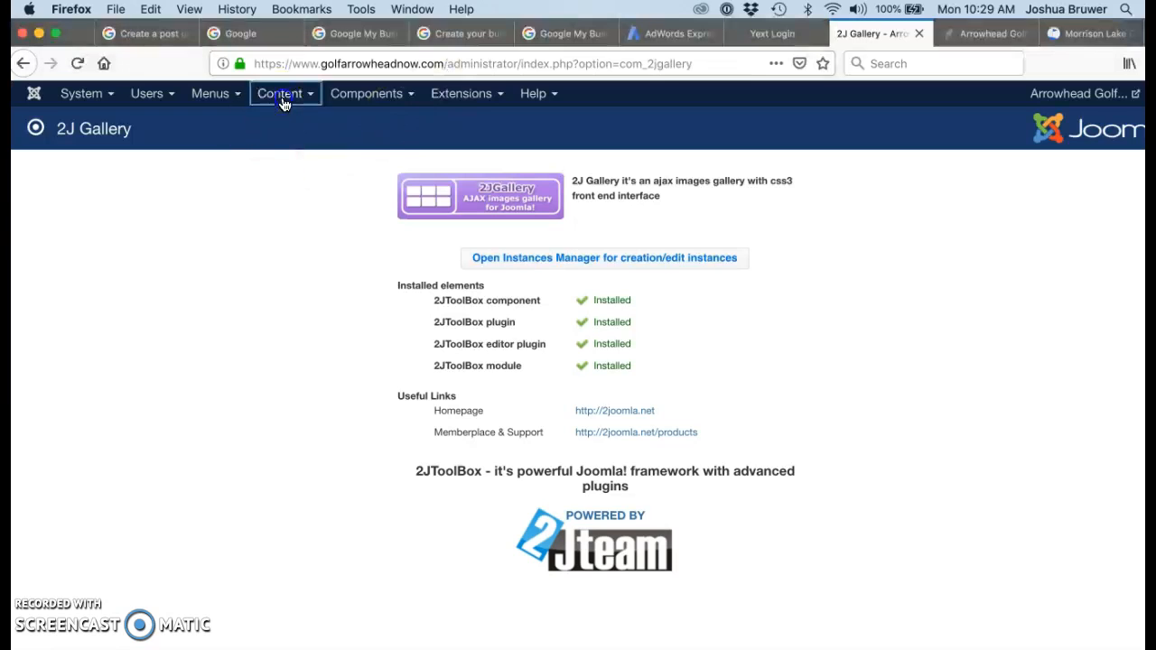
mouse_move(283, 123)
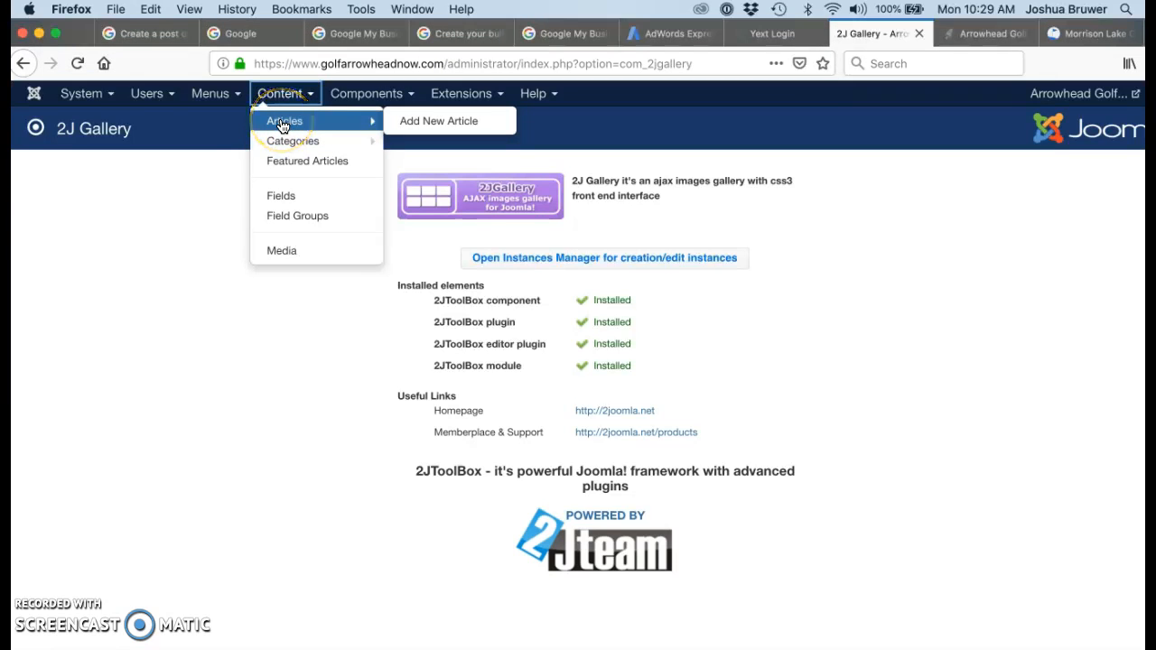
left_click(282, 122)
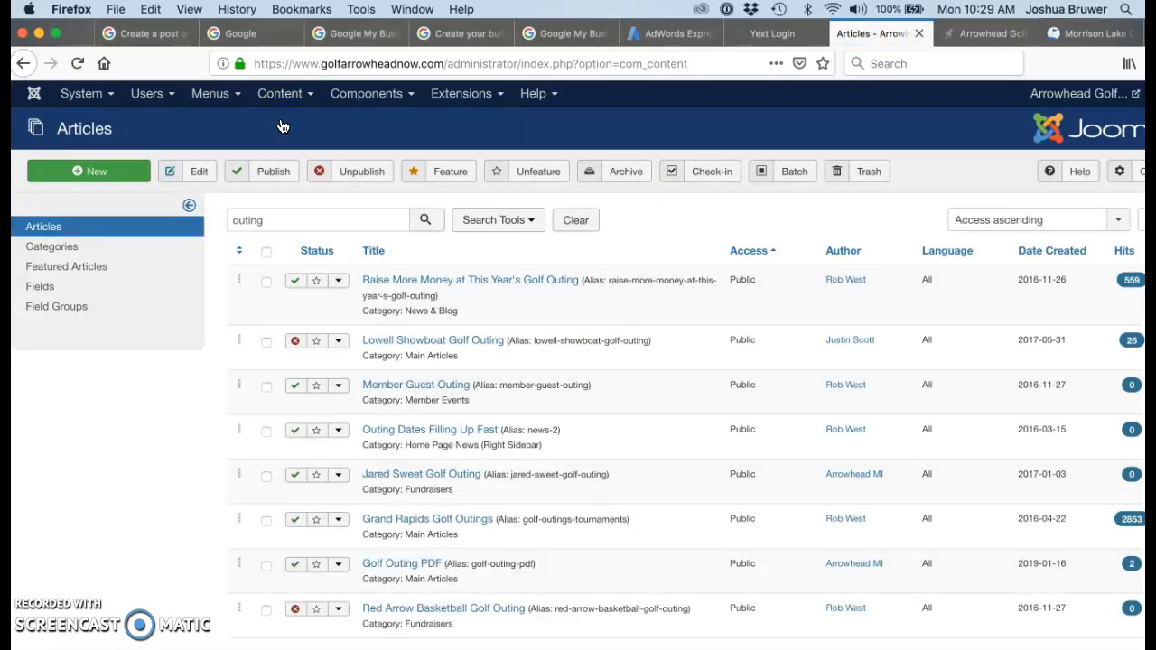
left_click(117, 174)
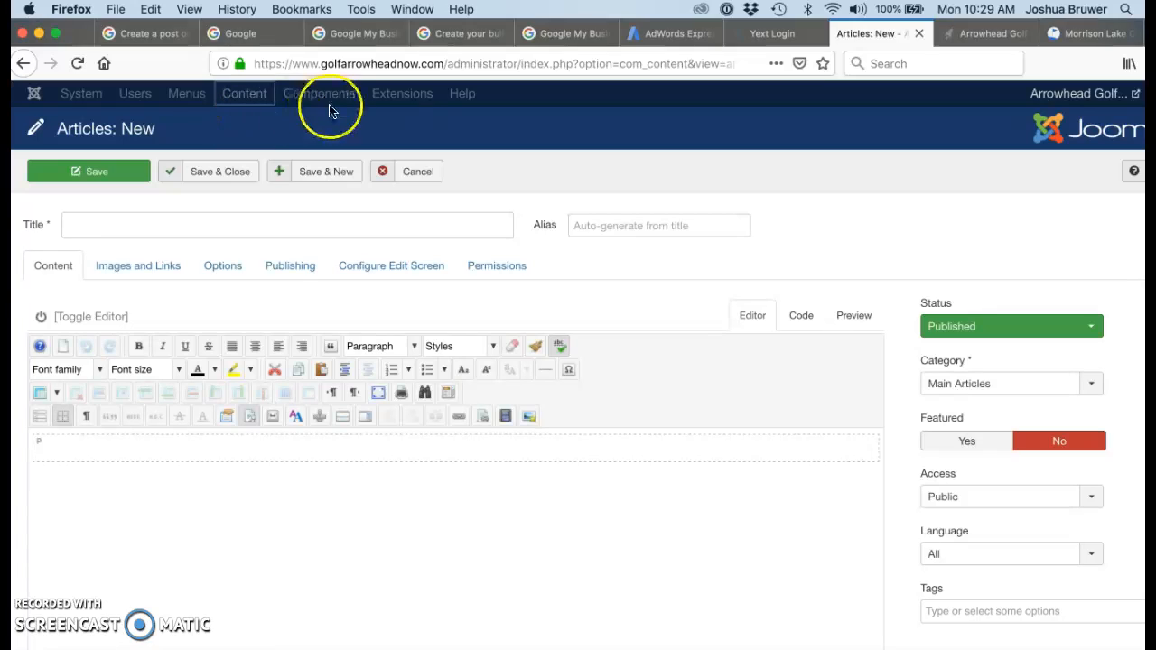
Title the article 'Spring Big Hole Classic' and place the cursor in its empty body
left_click(240, 233)
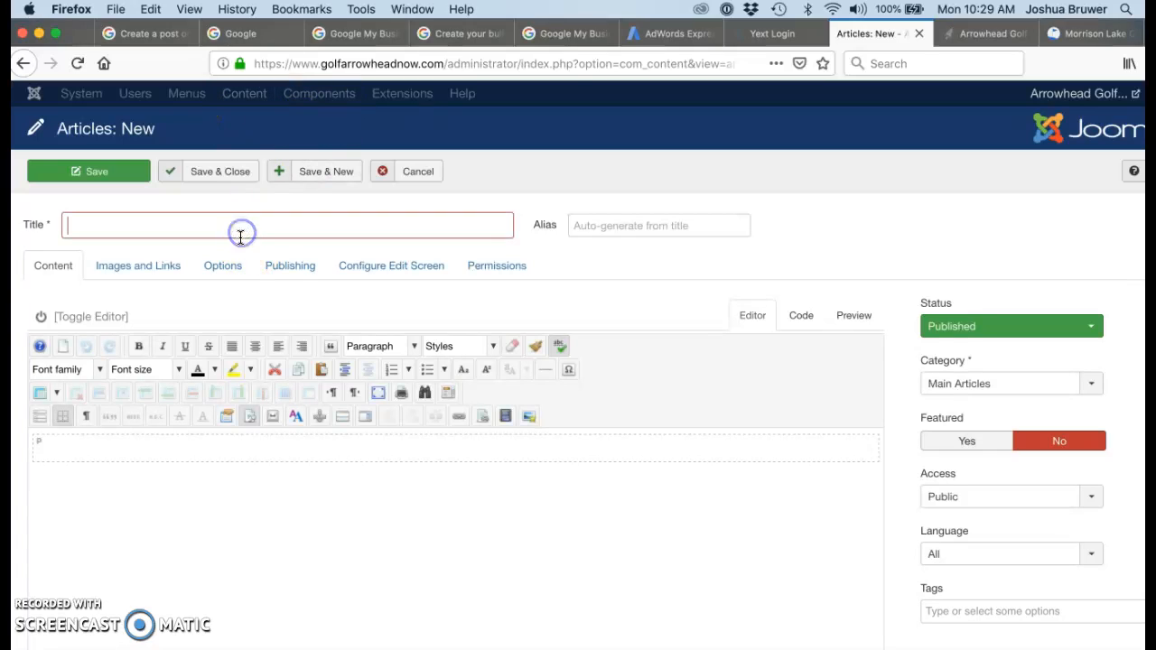
type("Spring Big Hole Classic")
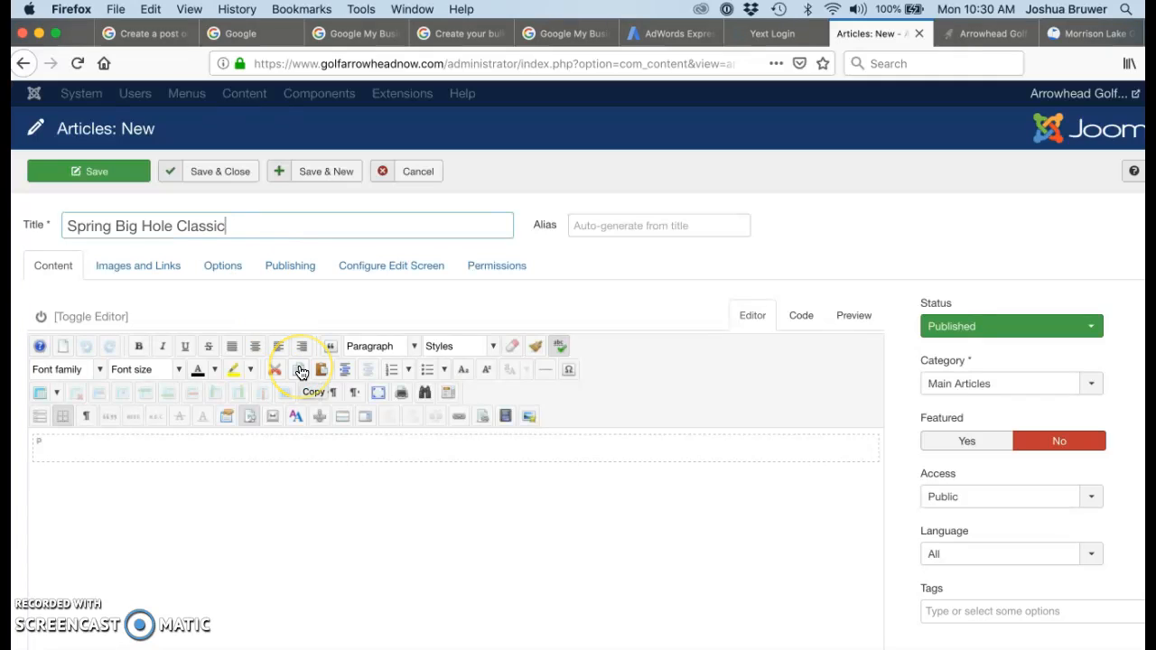
left_click(334, 457)
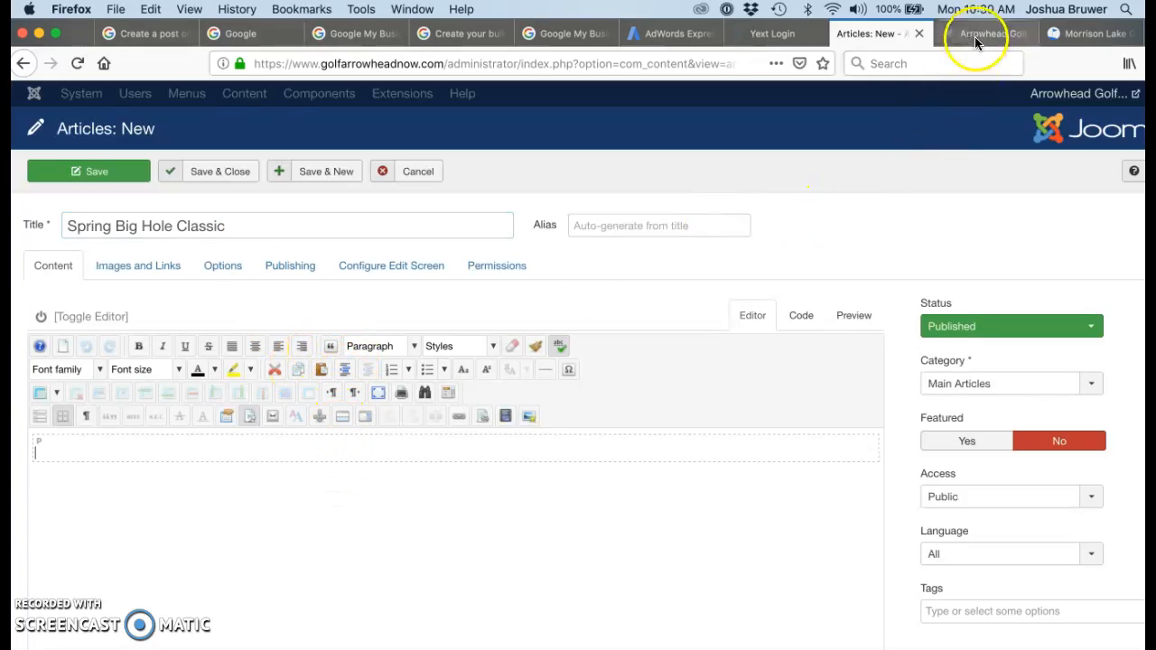
On the golf course site, open the Spring Big Hole Classic event details from the ATC Schedule of Events
left_click(977, 36)
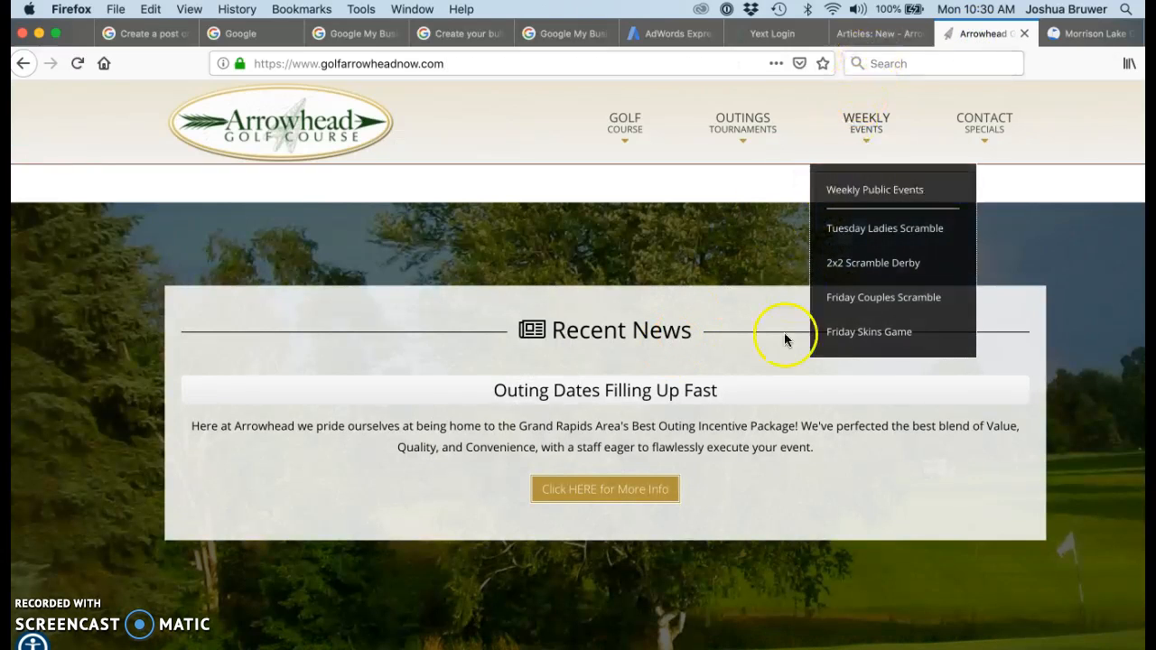
mouse_move(743, 131)
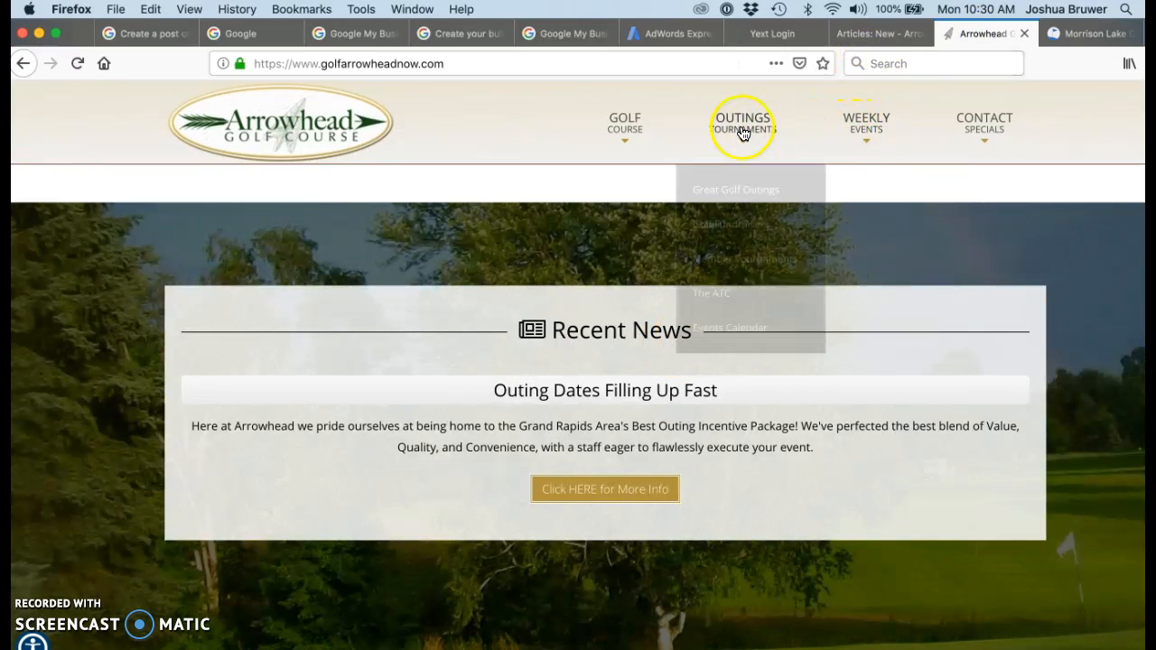
left_click(722, 298)
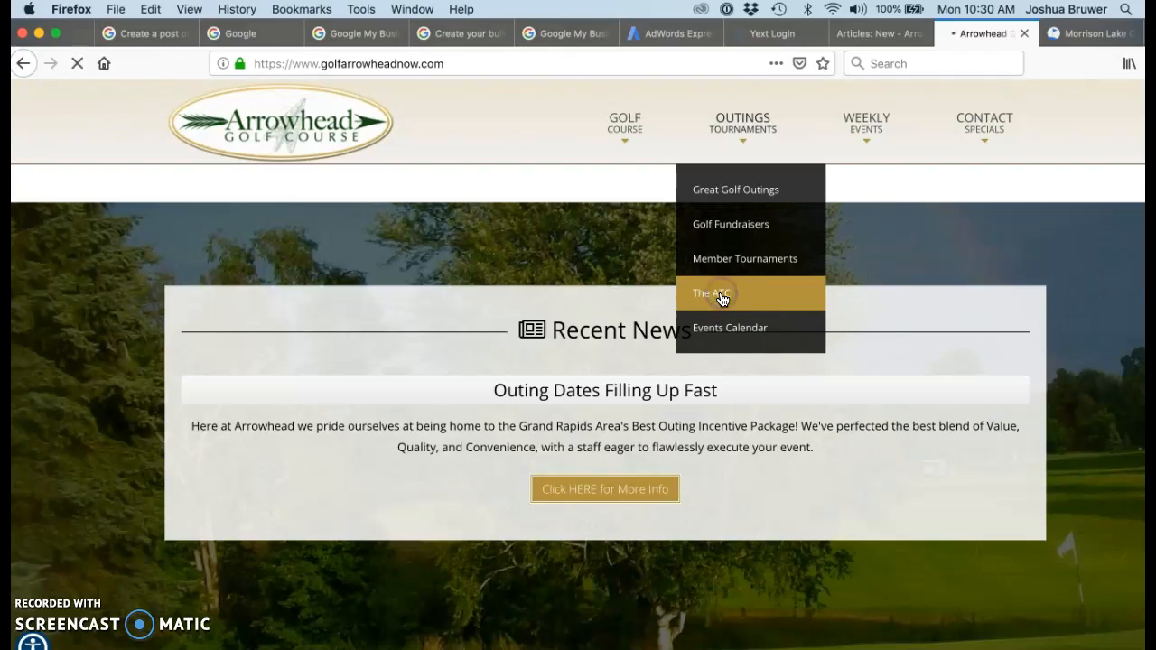
scroll(580, 458, "down", 5)
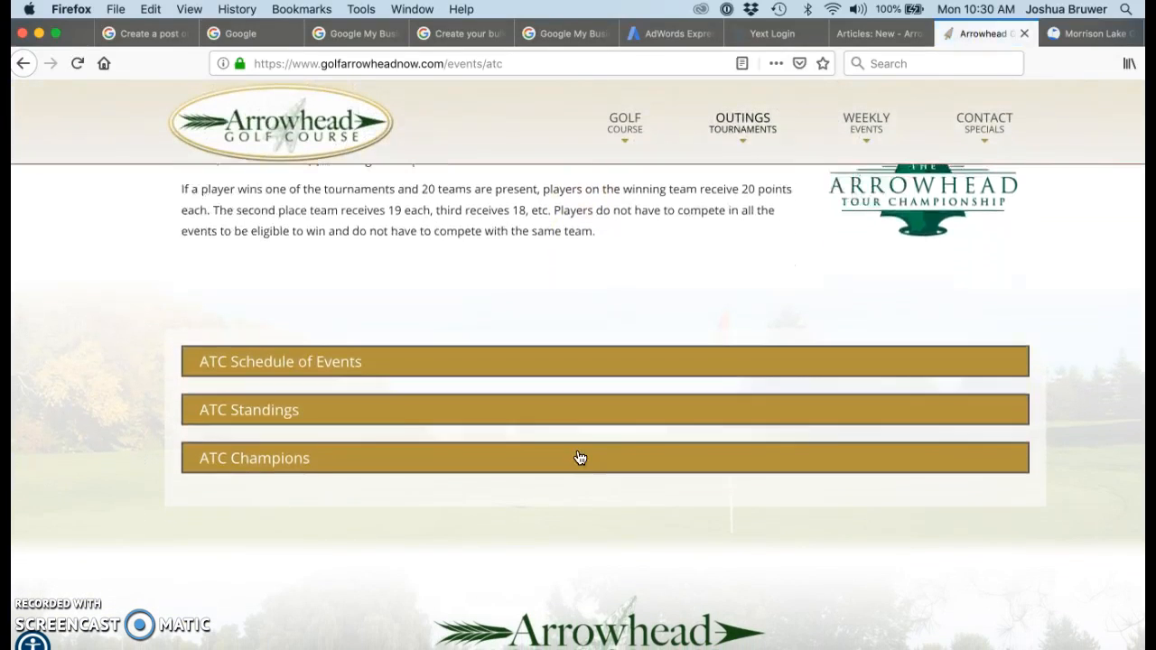
left_click(308, 365)
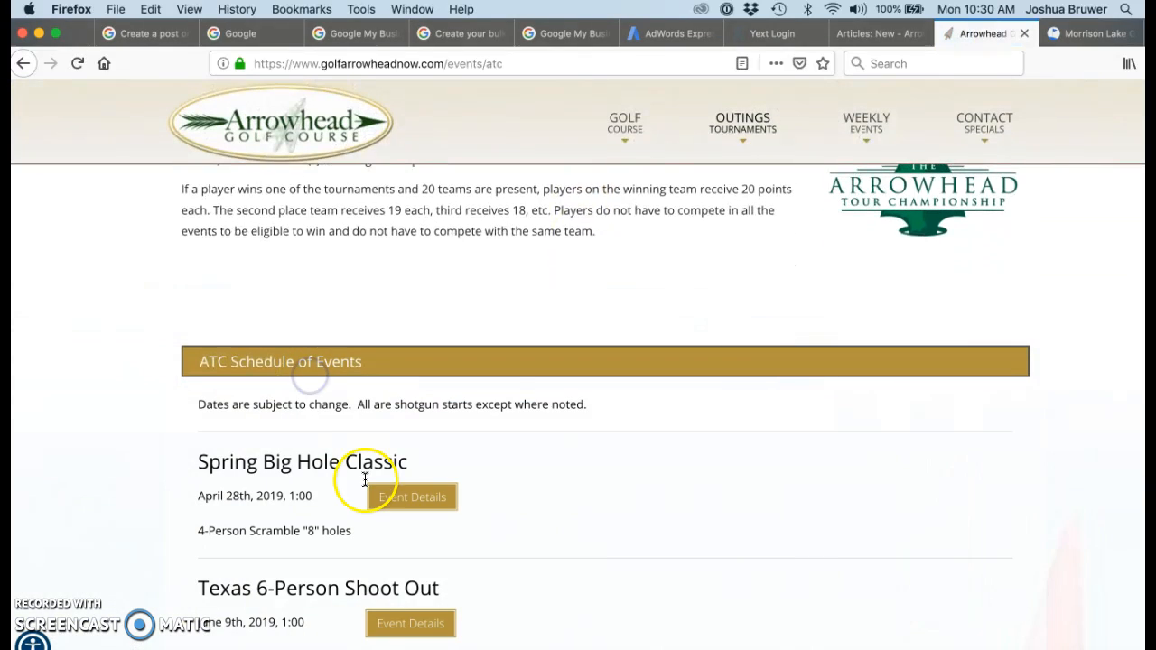
left_click(406, 509)
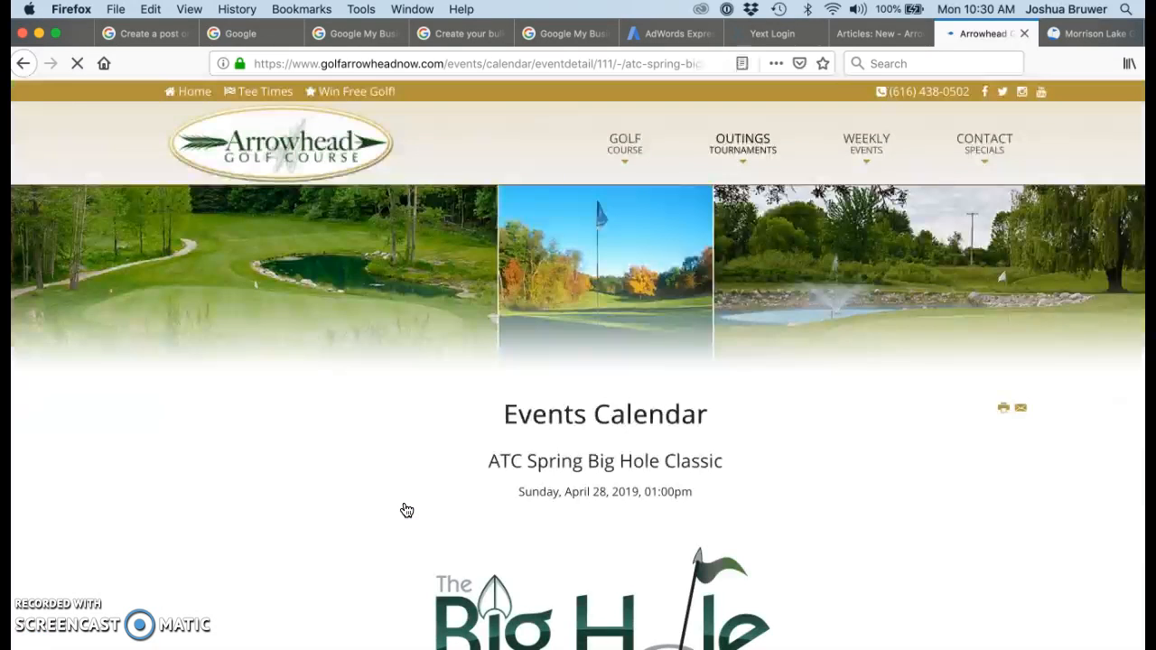
Copy the tournament description through the Skins Game line and return to the Joomla article
scroll(406, 510, "down", 6)
left_click_drag(200, 365, 817, 511)
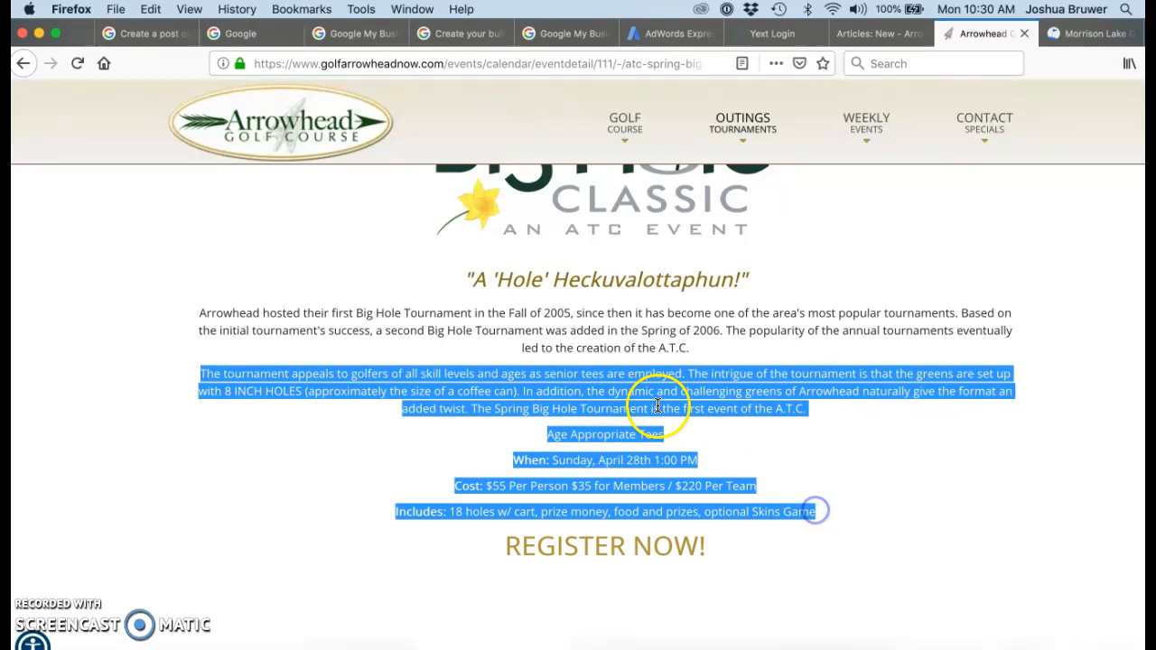
right_click(674, 408)
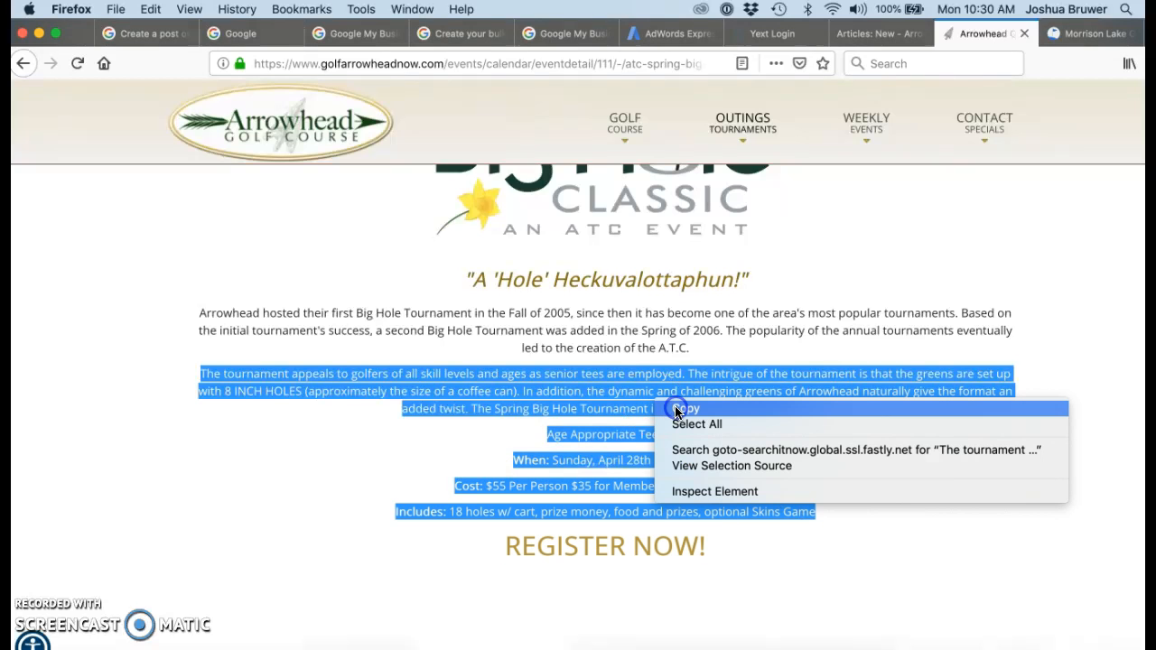
left_click(686, 408)
left_click(862, 33)
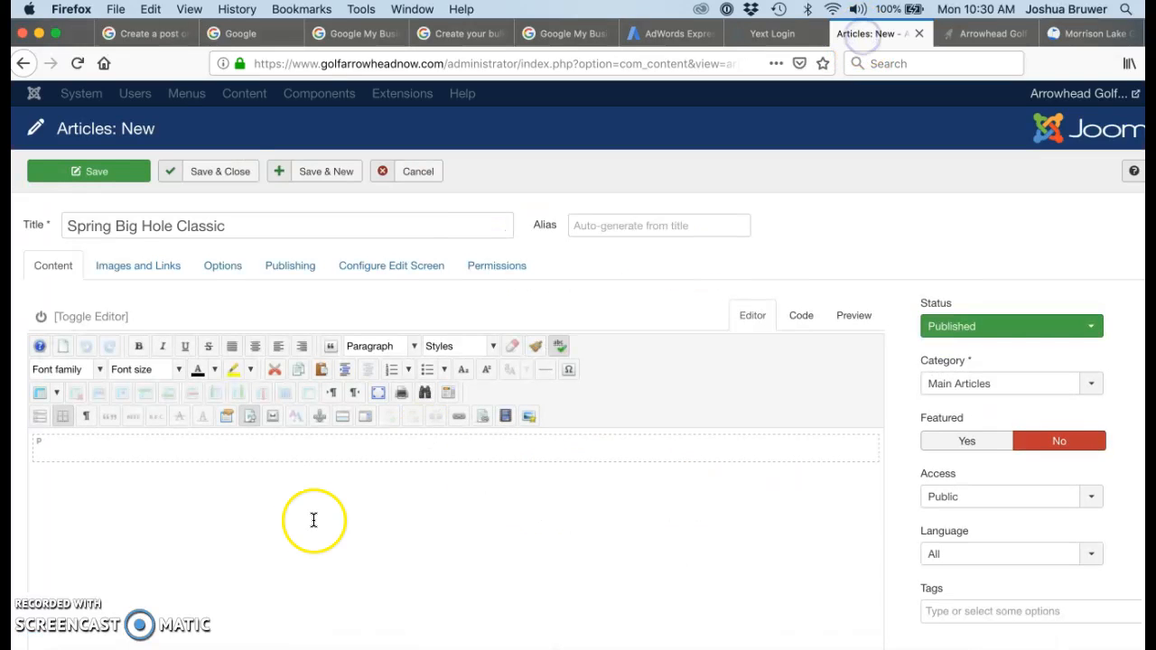
Paste the event details into the body, then select the closing SIGN UP NOW! line to link it
right_click(237, 452)
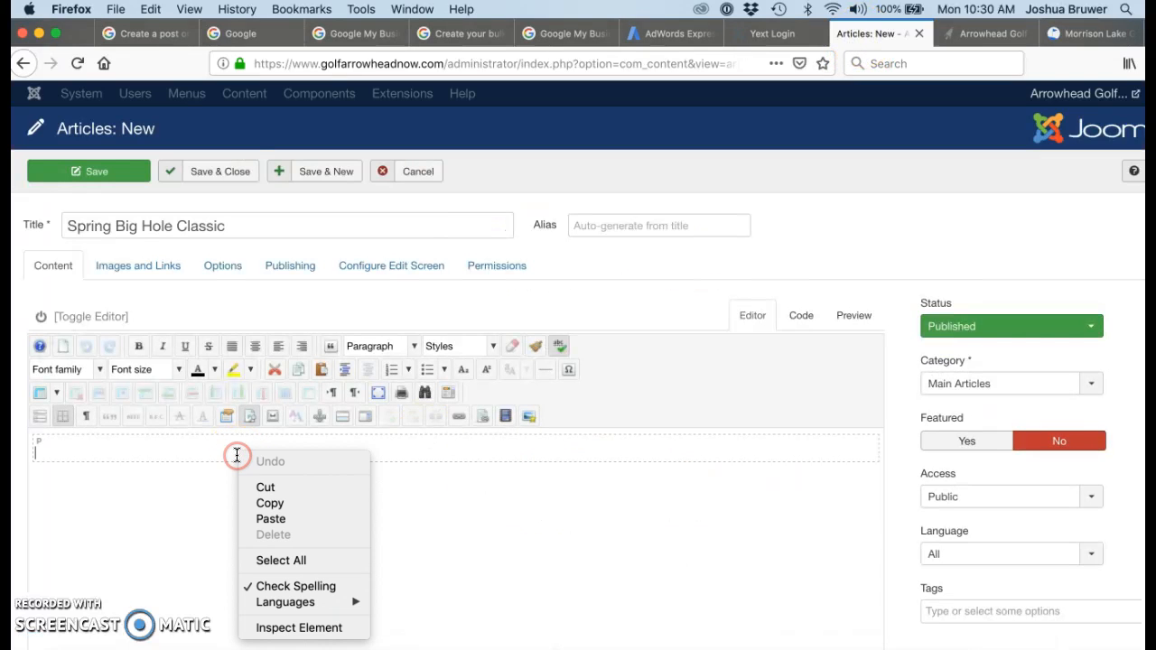
left_click(255, 518)
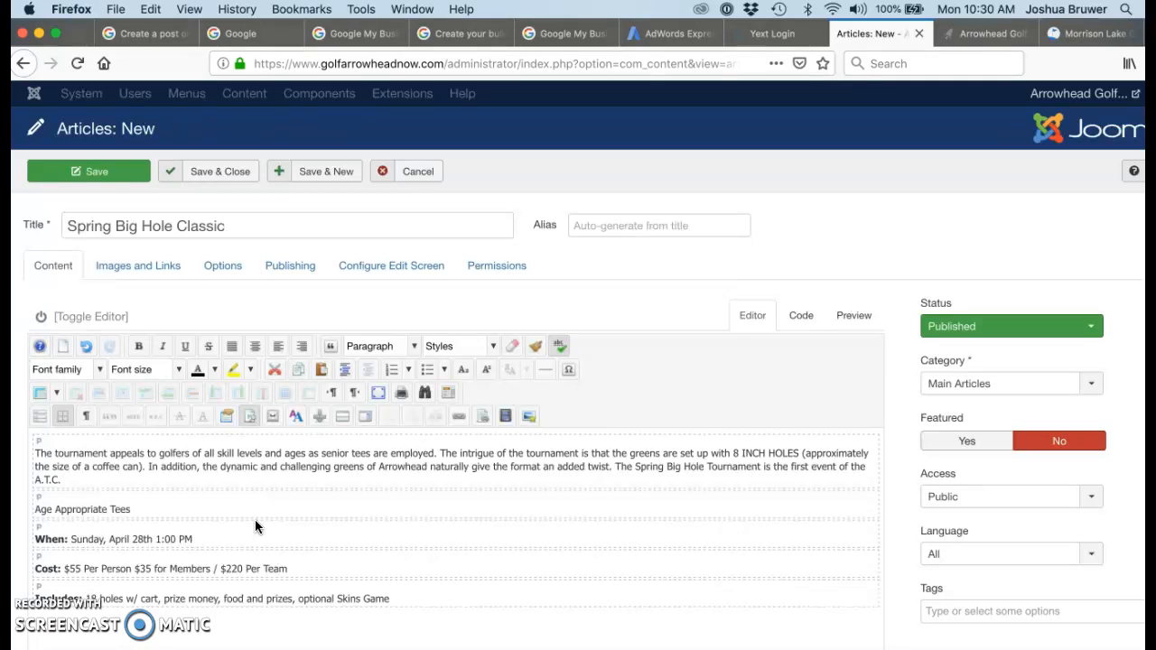
left_click(264, 519)
scroll(265, 519, "down", 2)
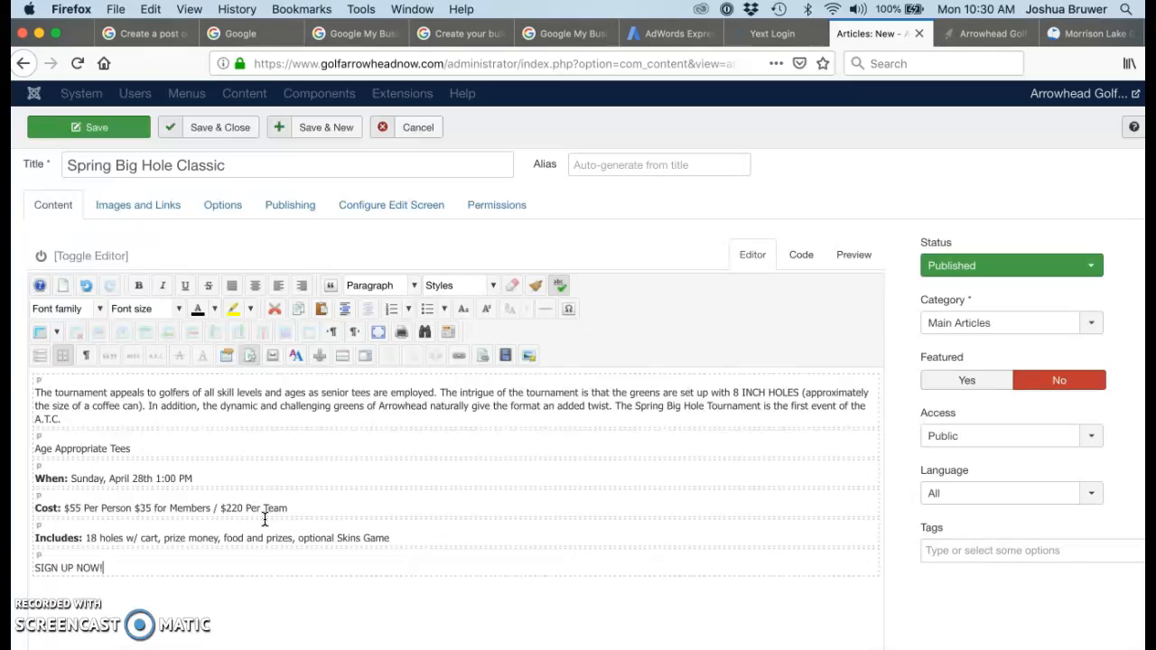
left_click_drag(106, 567, 38, 569)
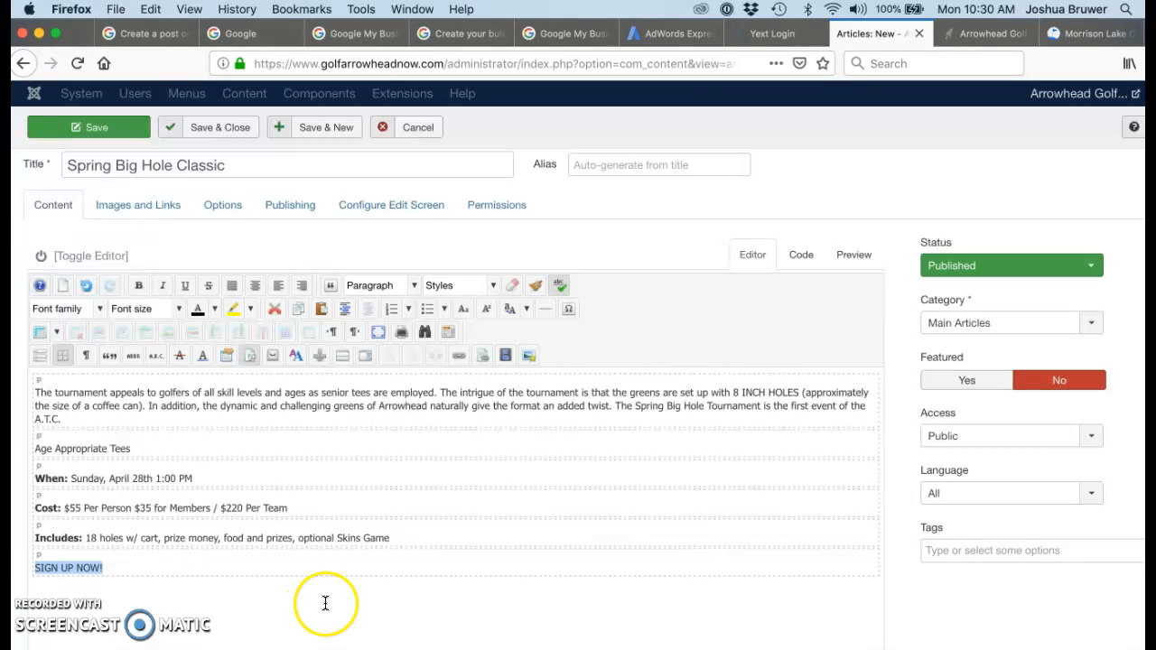
left_click(460, 364)
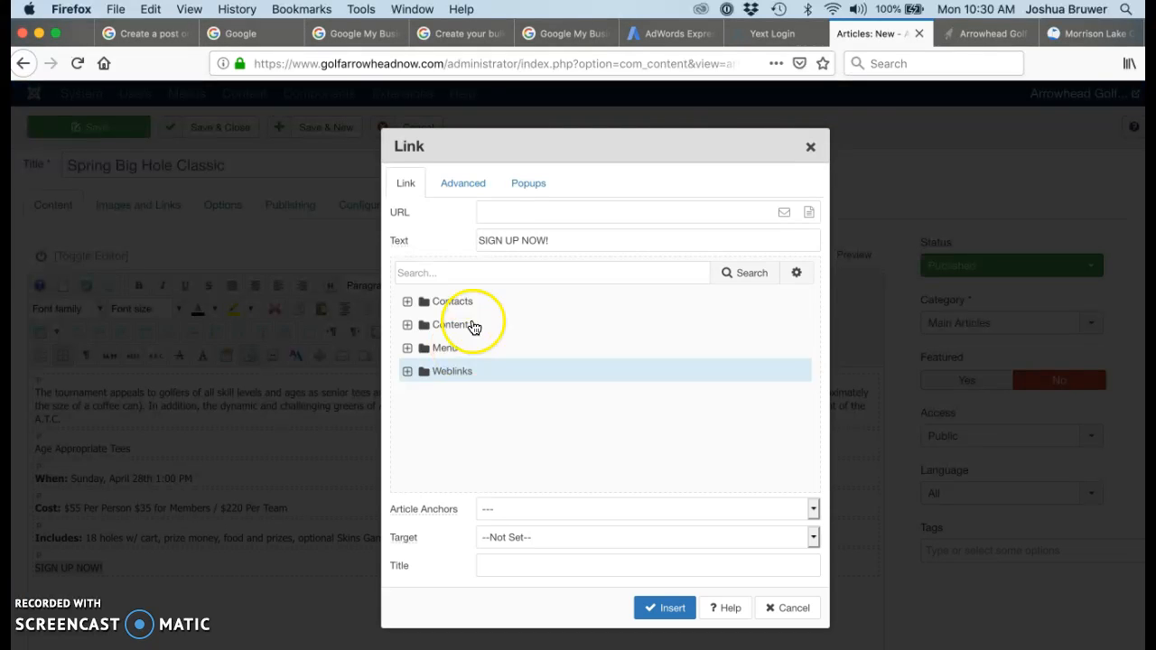
Copy the web address of the event's REGISTER NOW! registration page
left_click(986, 32)
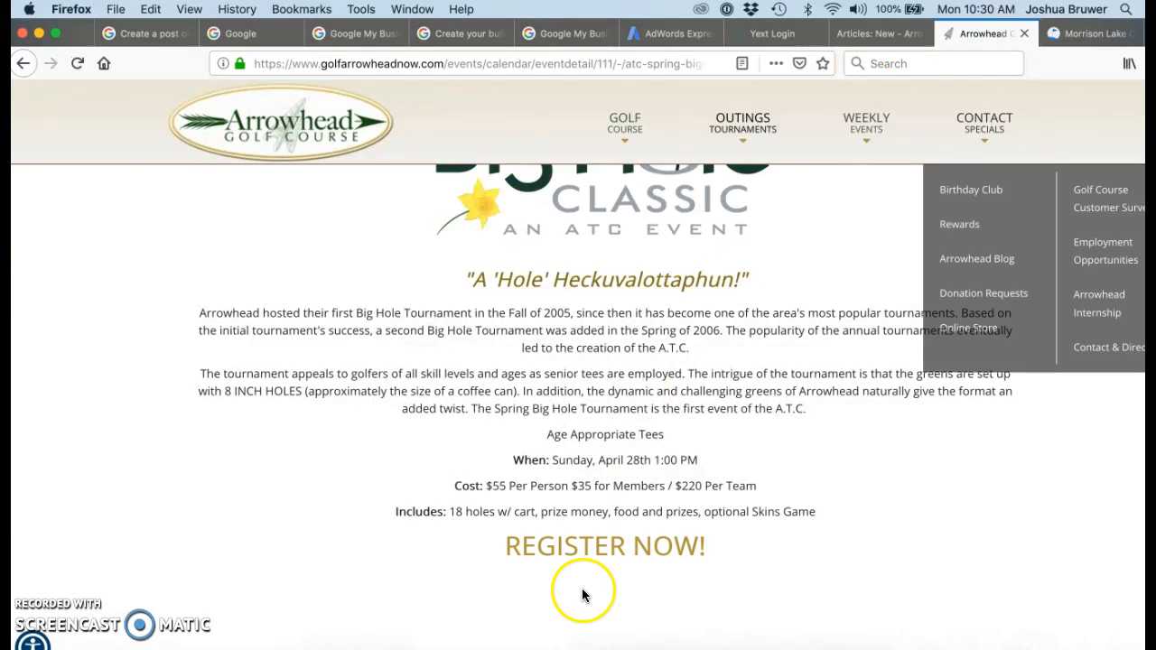
left_click(602, 549)
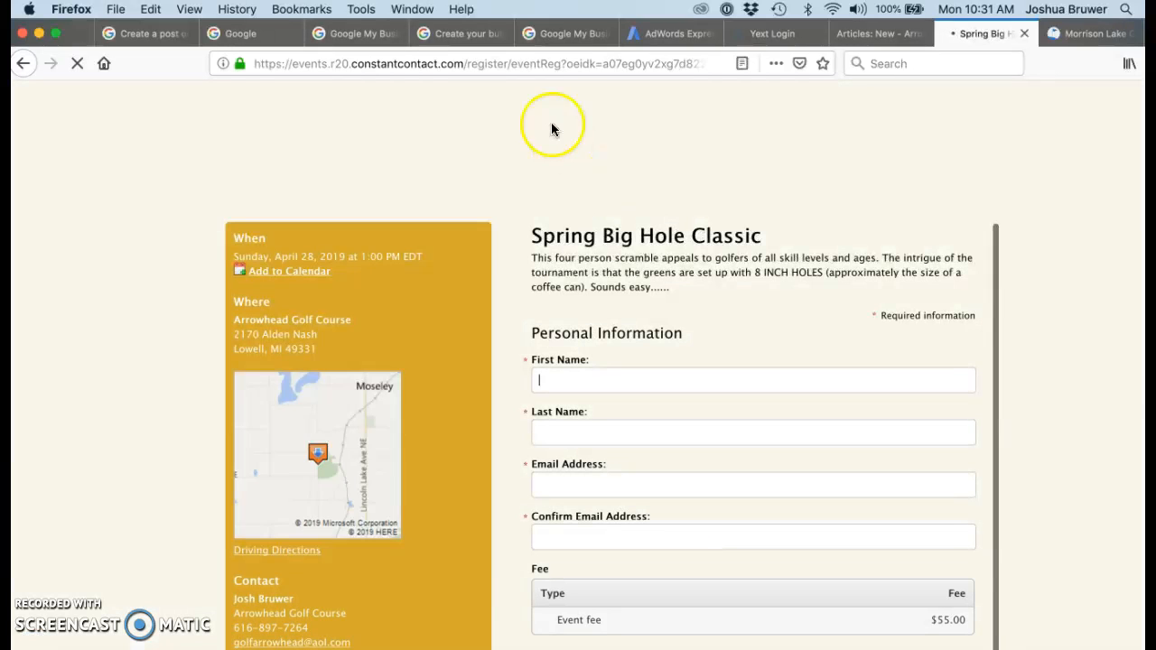
left_click(588, 65)
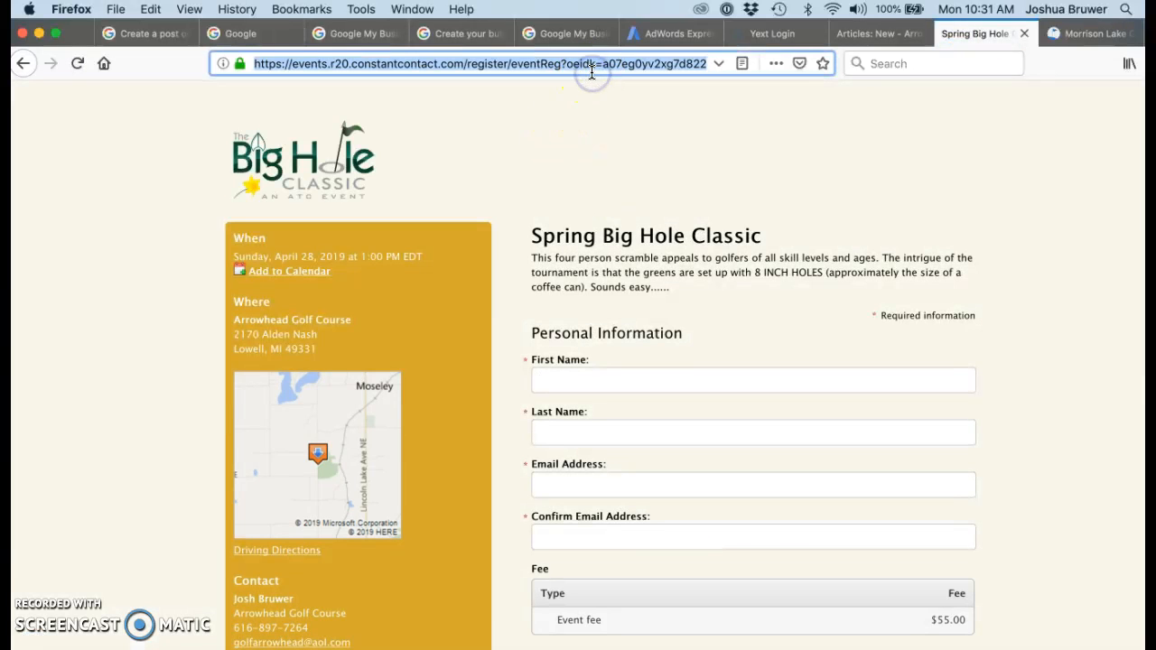
right_click(591, 72)
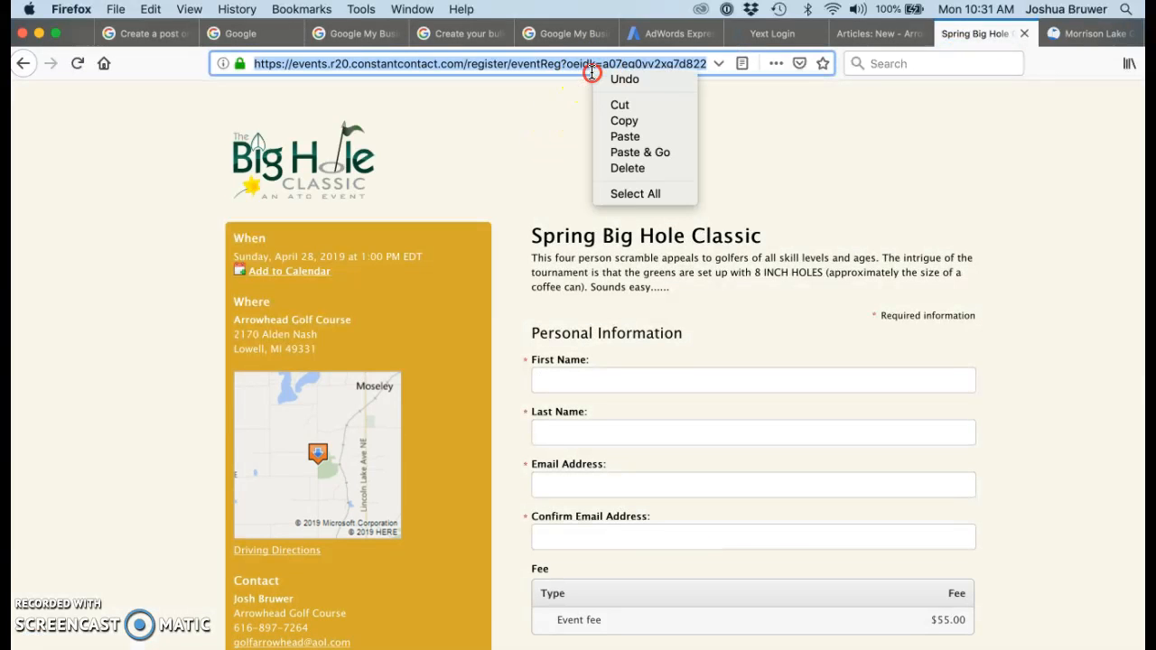
left_click(614, 120)
Paste the registration address as the link URL and insert the link on SIGN UP NOW!
left_click(846, 38)
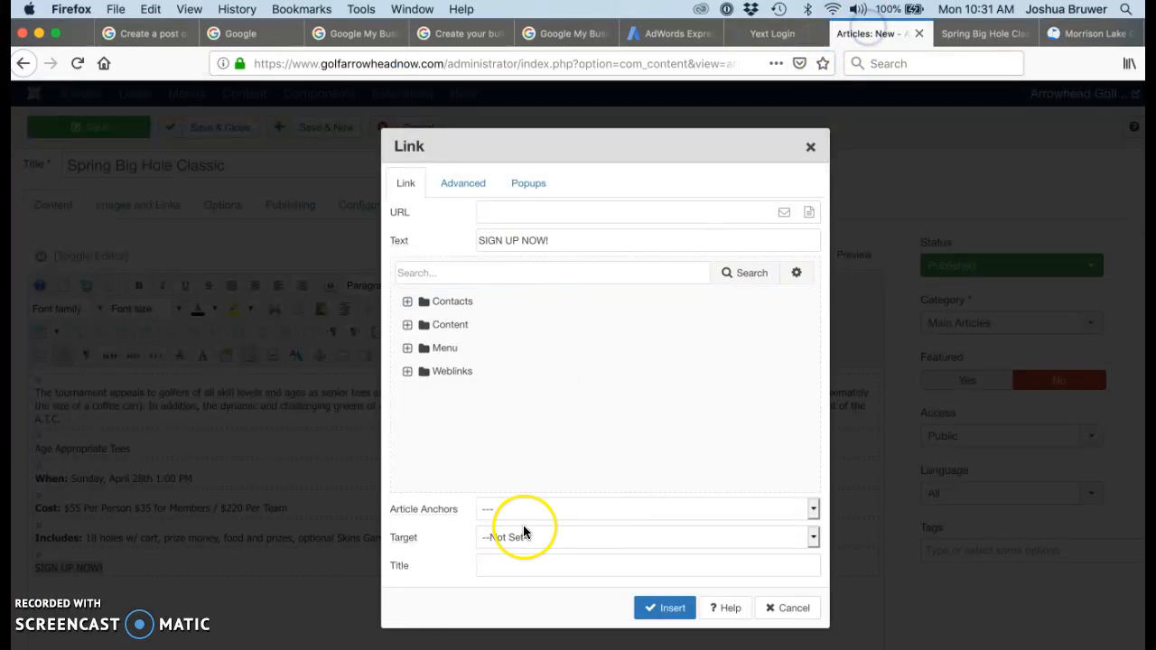
left_click(531, 209)
right_click(531, 209)
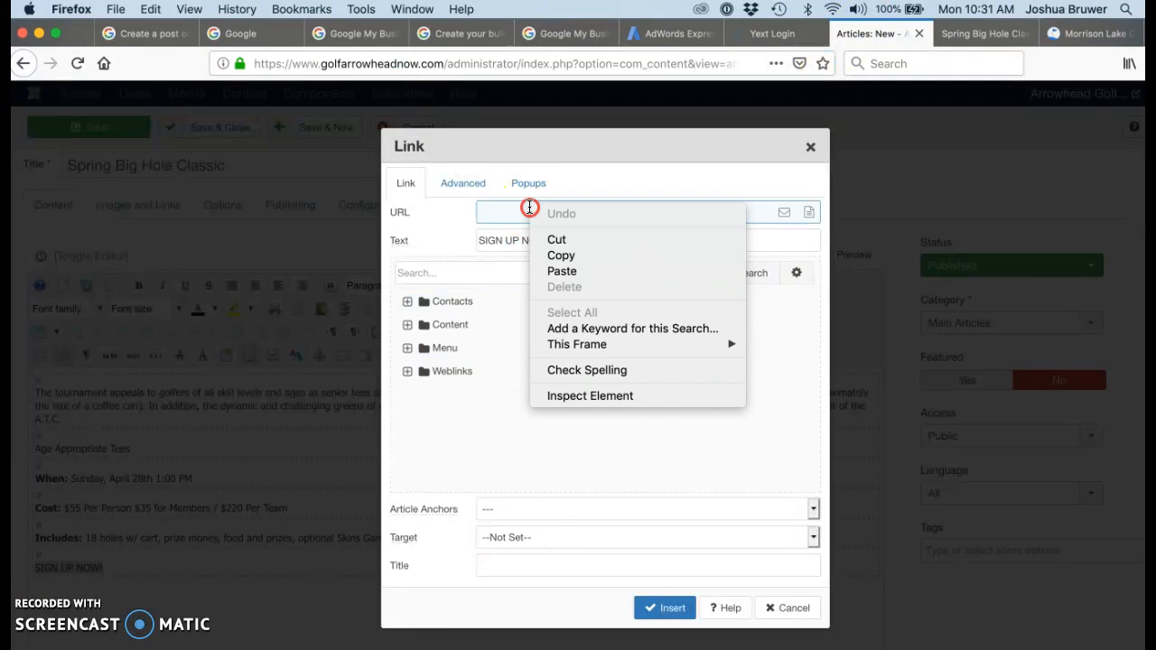
left_click(548, 271)
left_click(653, 610)
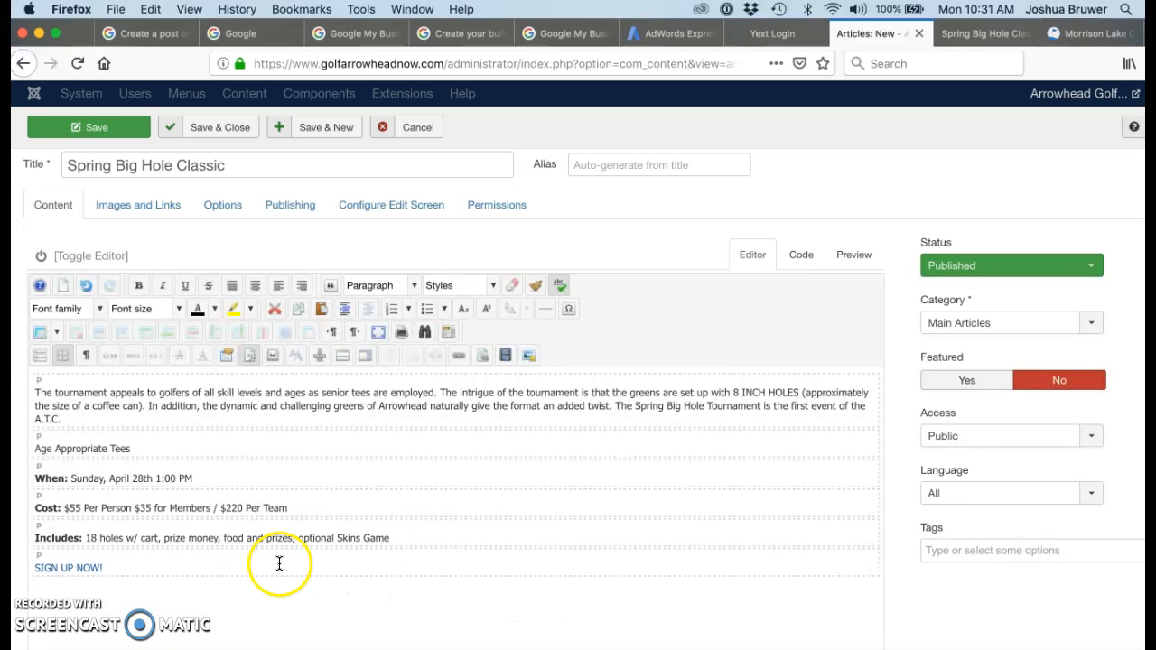
Set the SIGN UP NOW! line to 14pt font size
left_click_drag(116, 570, 30, 567)
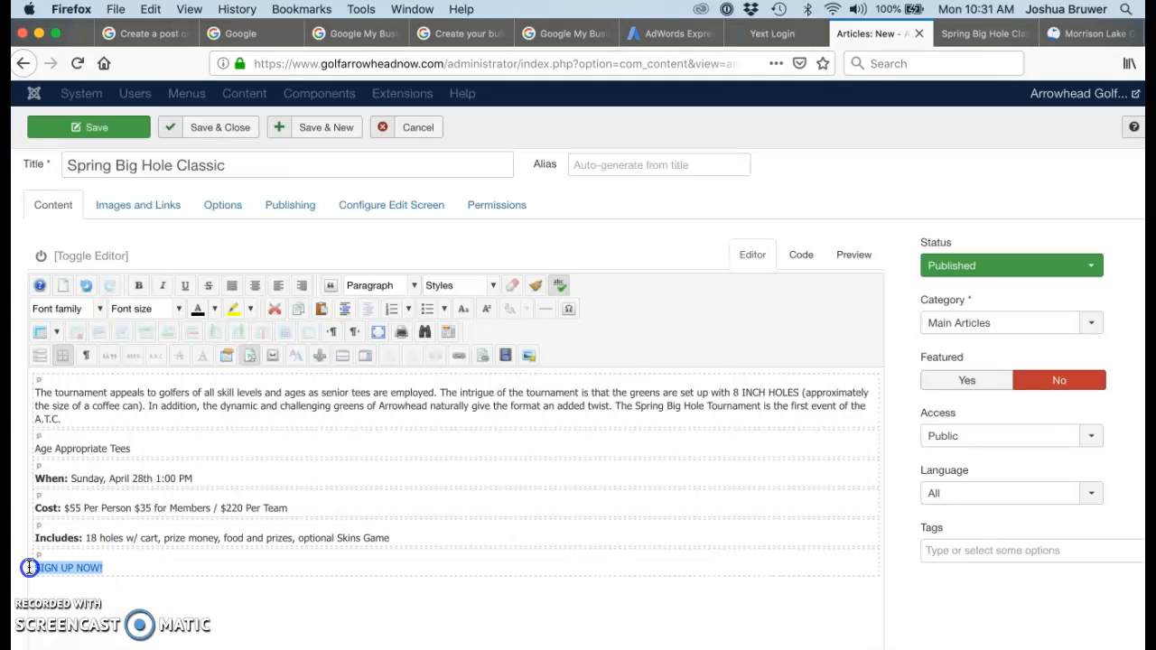
left_click(177, 310)
left_click(150, 426)
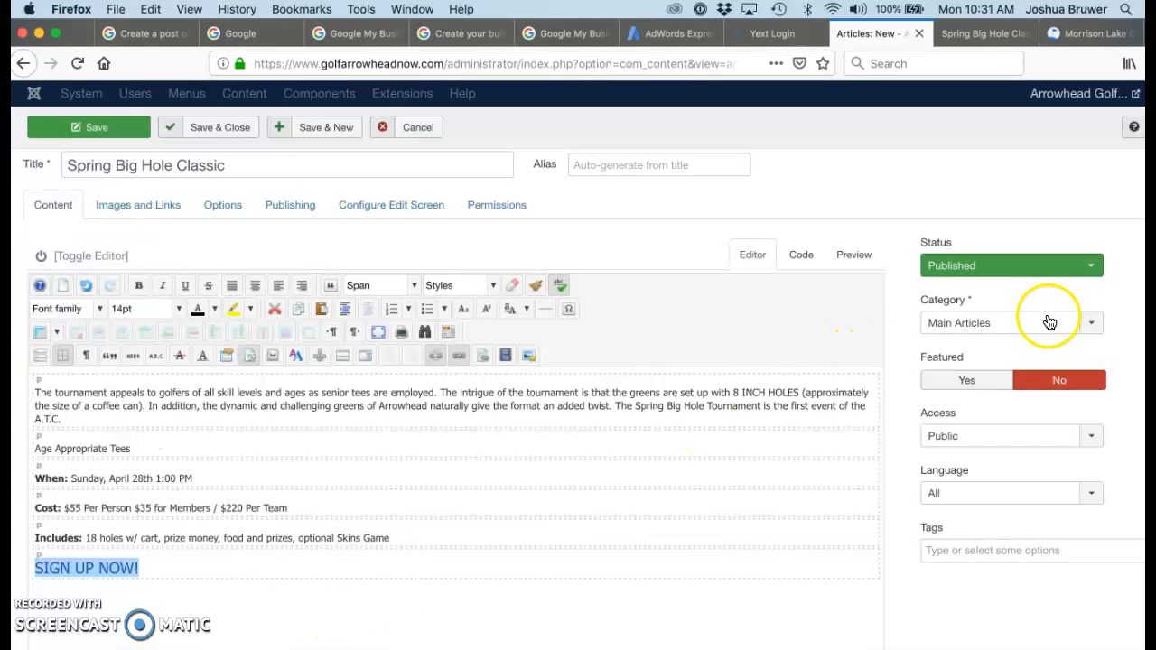
Set the article category to Home Page News (Right Sidebar)
left_click(1092, 323)
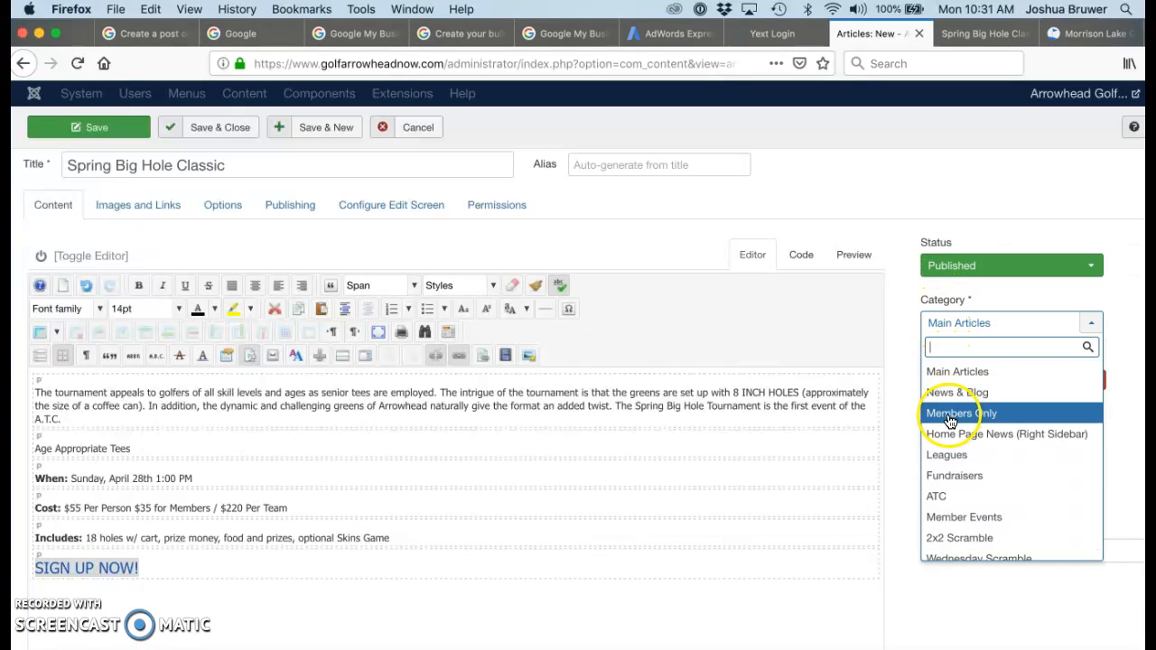
left_click(975, 437)
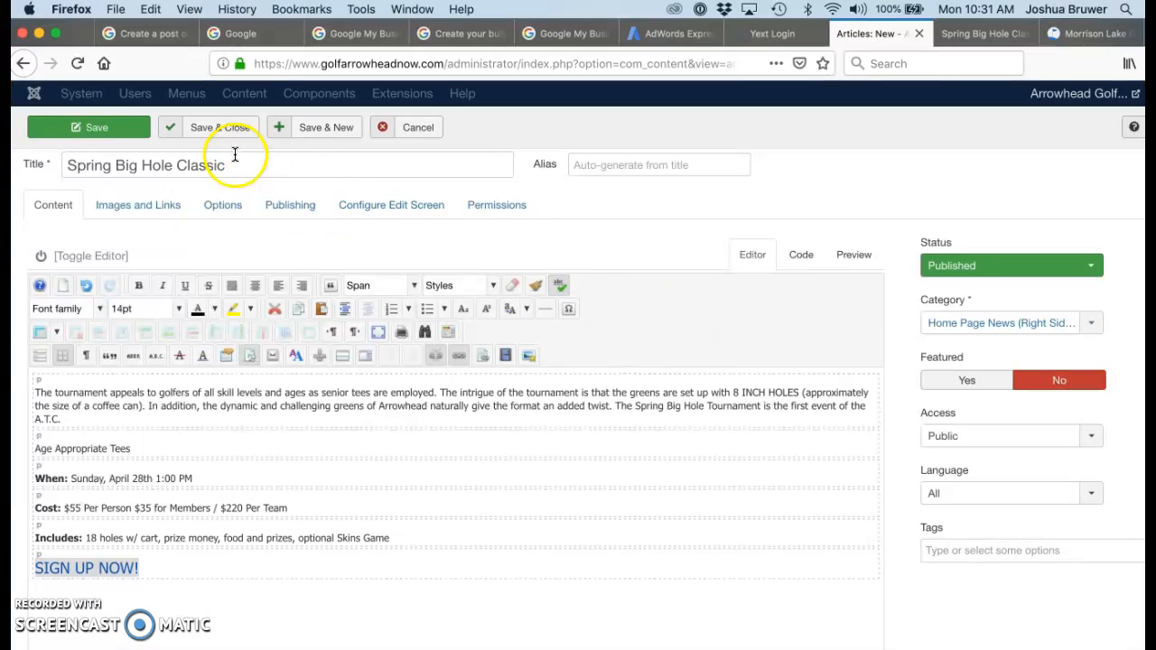
scroll(376, 264, "down", 1)
Save the article as spring-big-hole-classic and show its Publishing settings
scroll(375, 261, "up", 3)
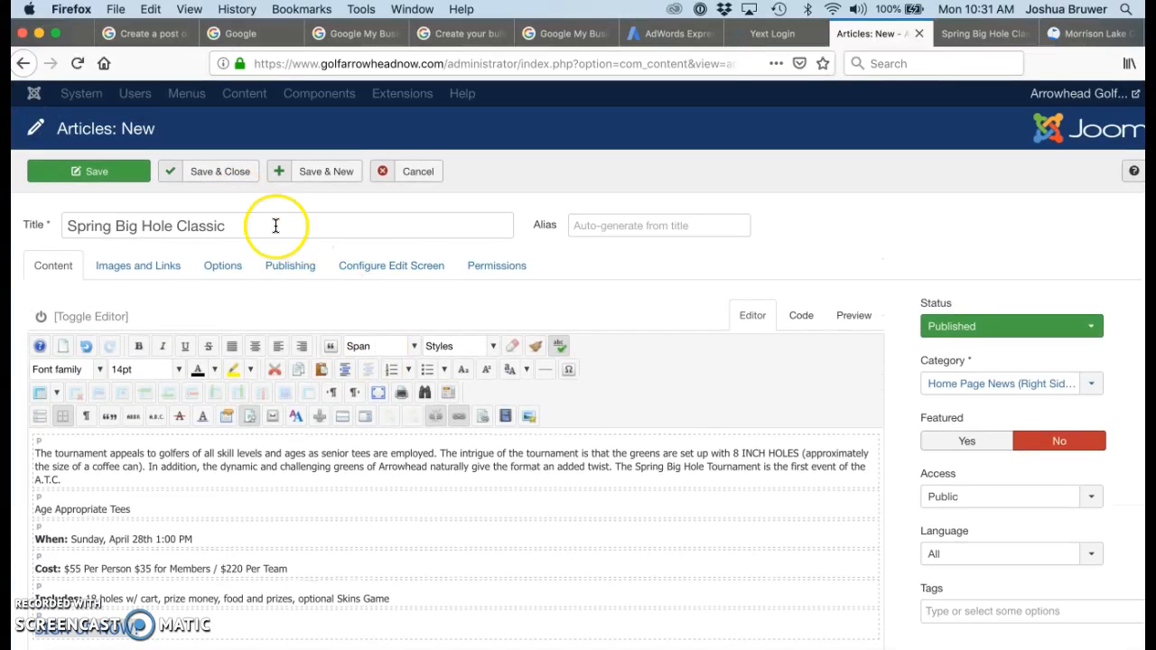
left_click(132, 180)
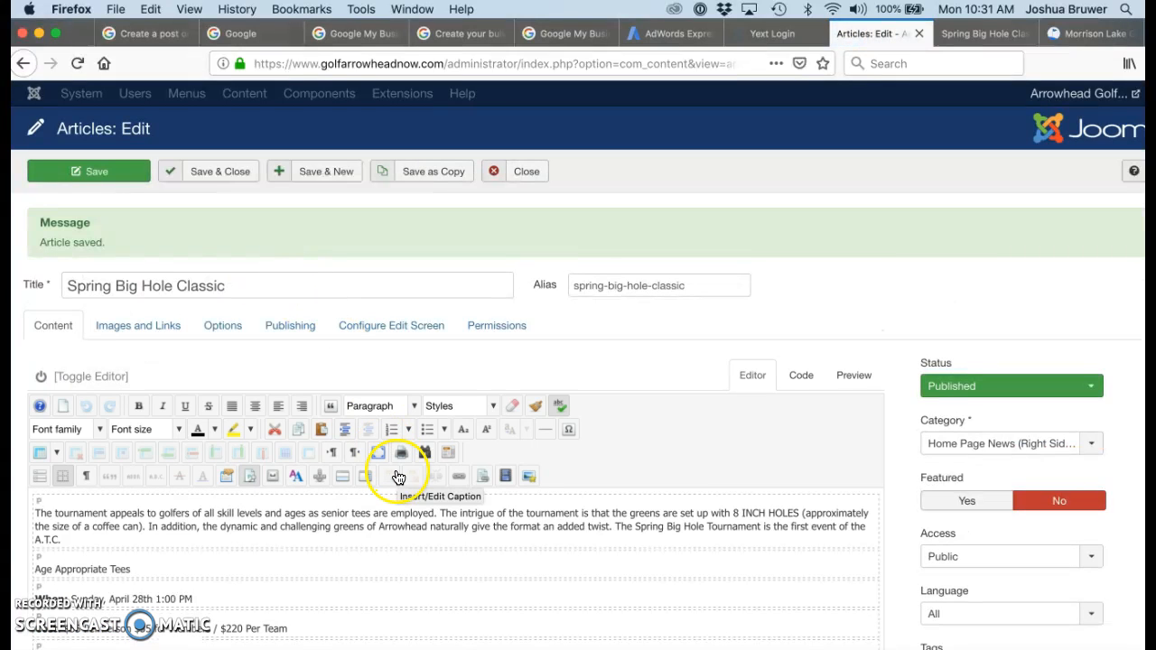
left_click(295, 331)
scroll(477, 387, "down", 1)
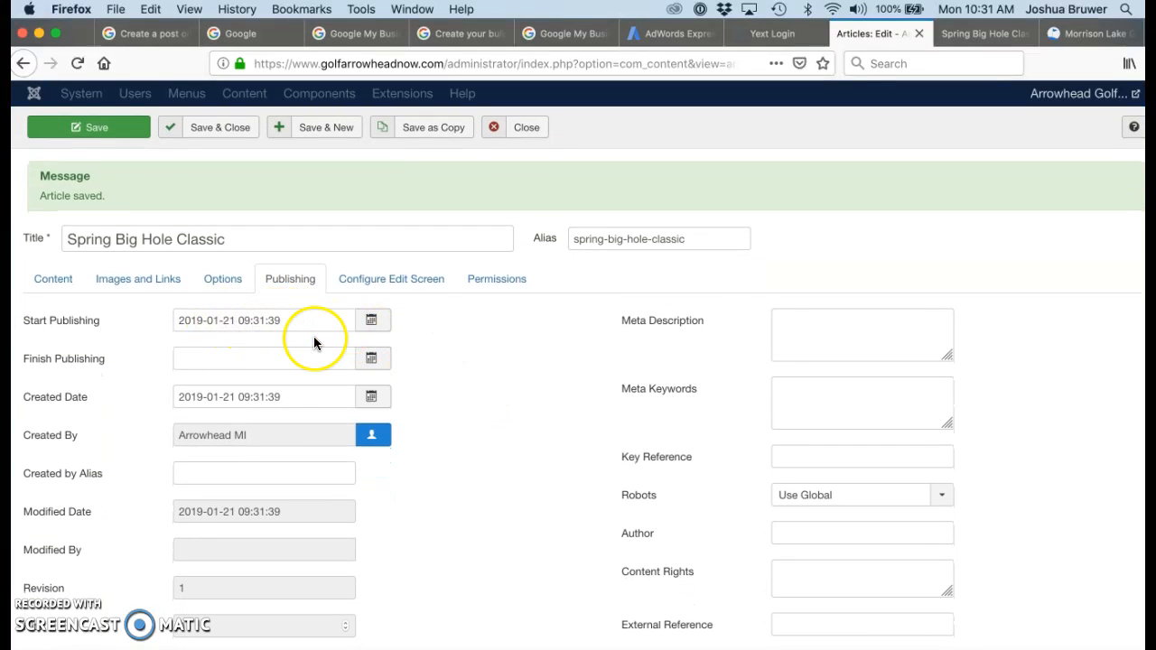
Pick 26 April 2019 as the Finish Publishing date in the calendar
left_click(288, 358)
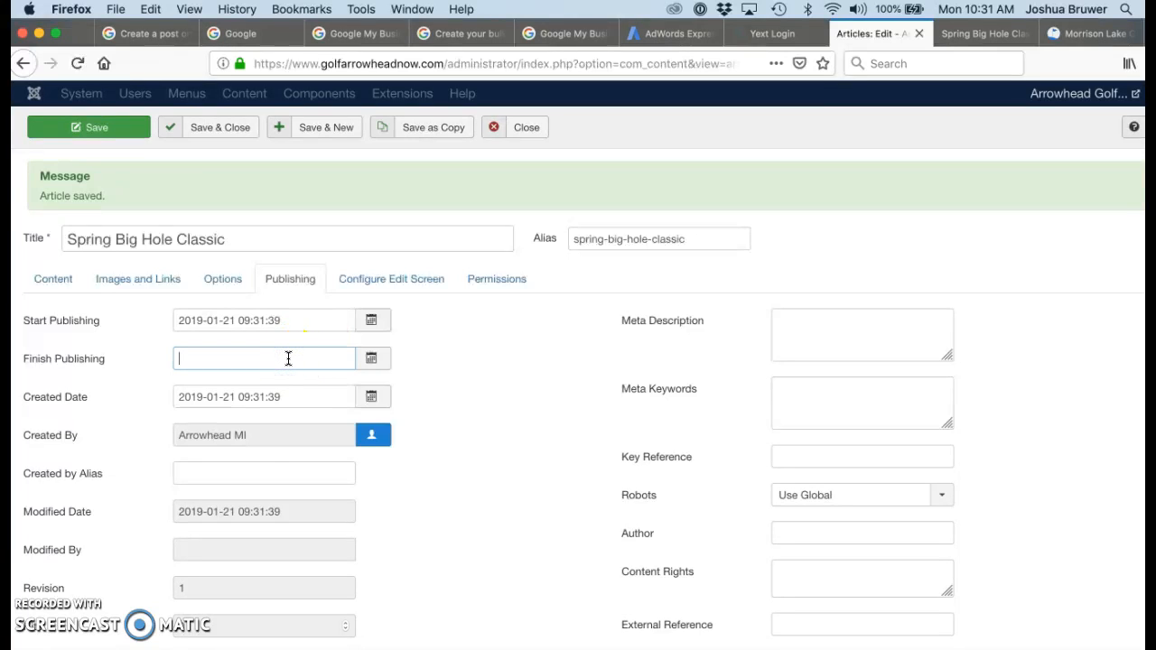
left_click(371, 360)
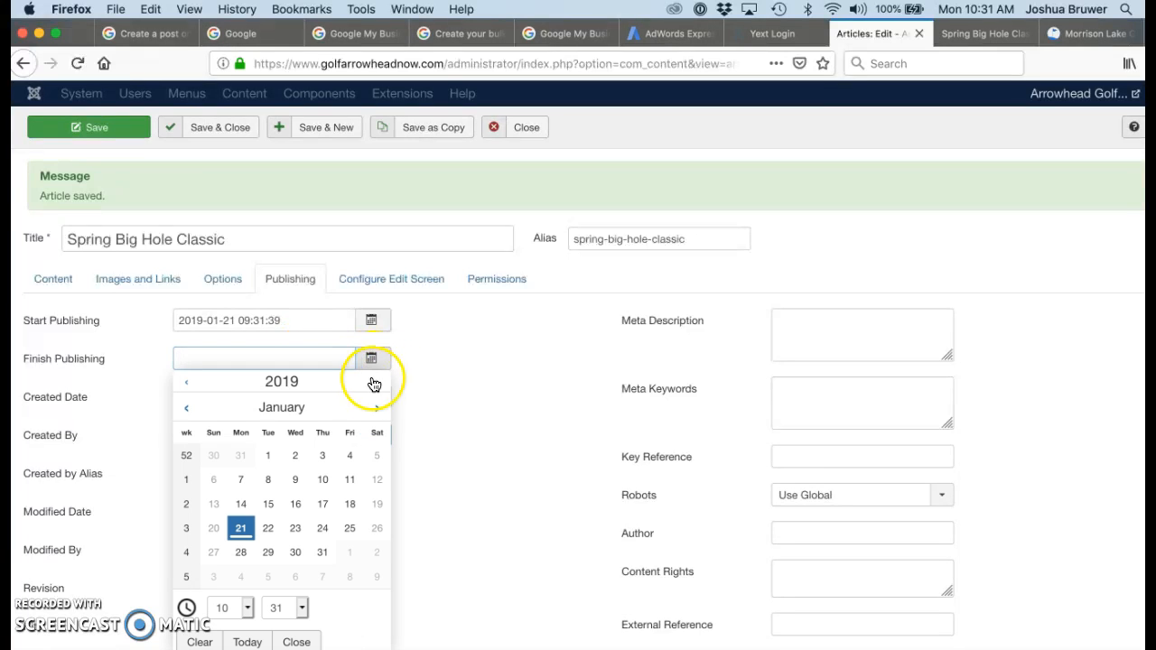
left_click(377, 410)
left_click(376, 412)
left_click(376, 412)
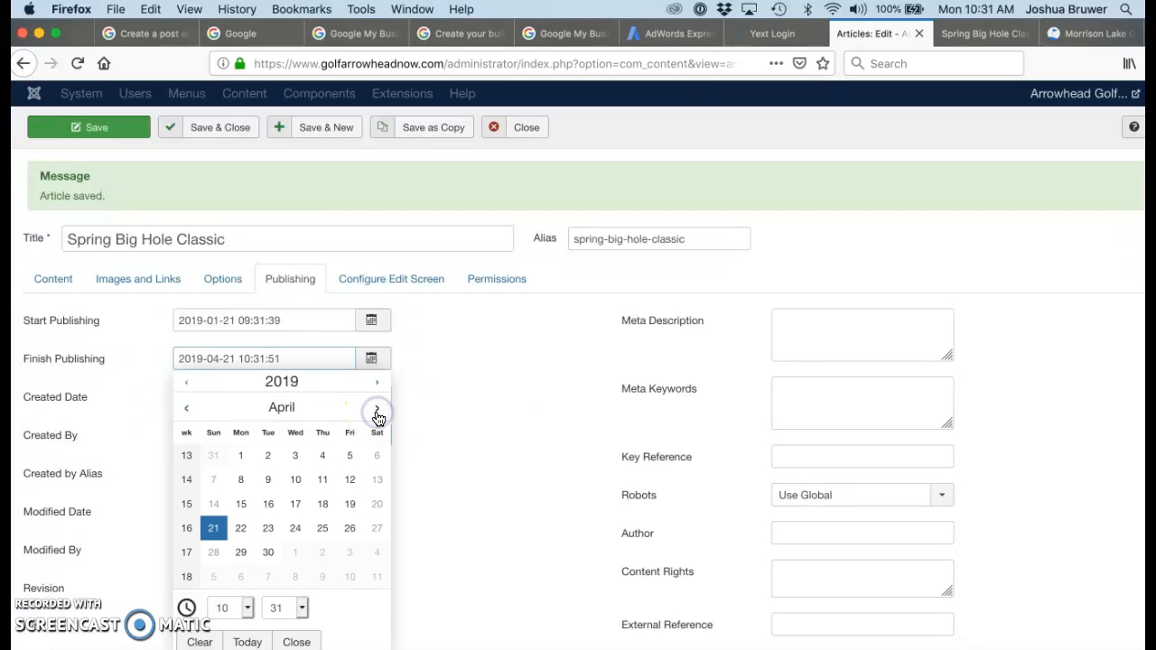
left_click(190, 553)
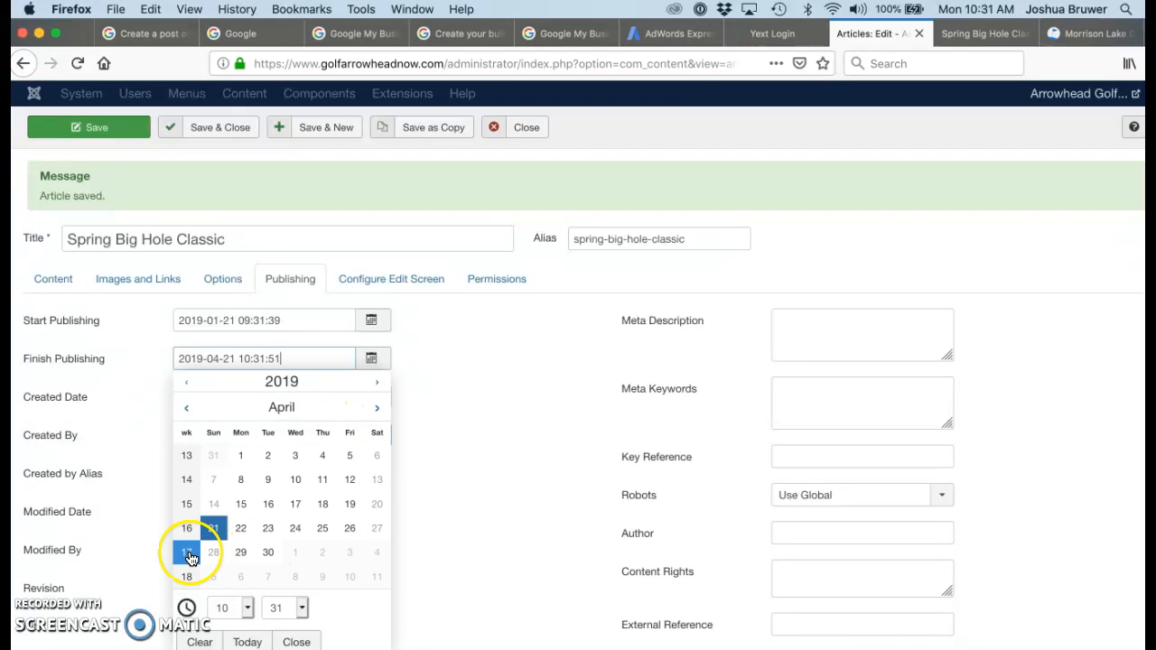
left_click(214, 555)
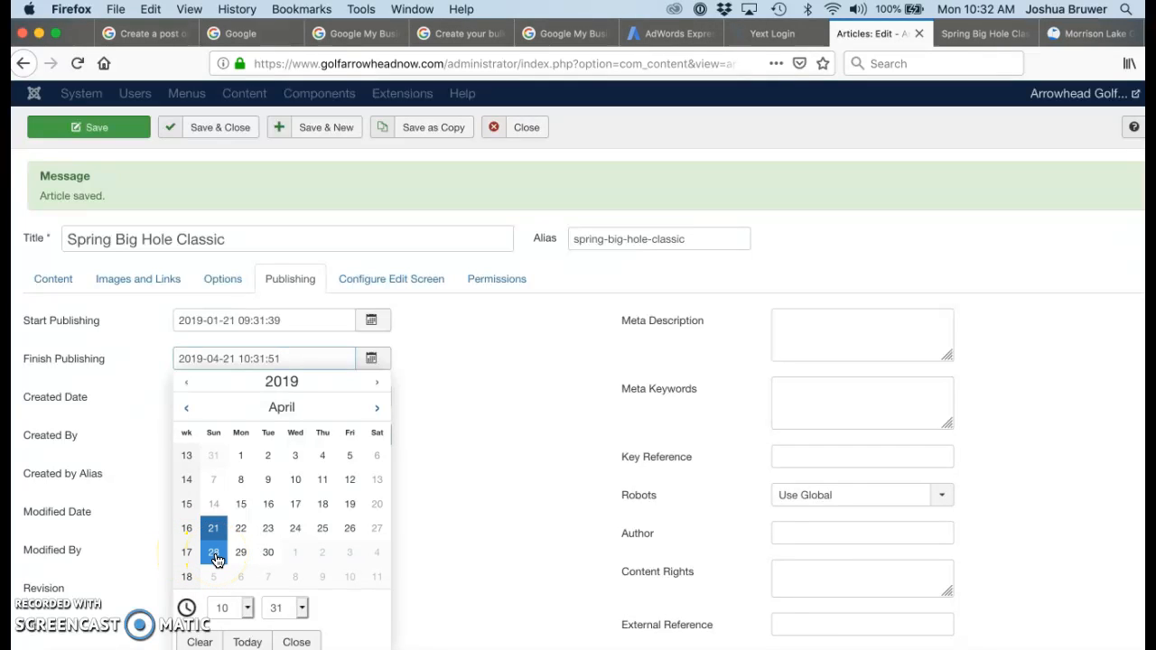
left_click(344, 539)
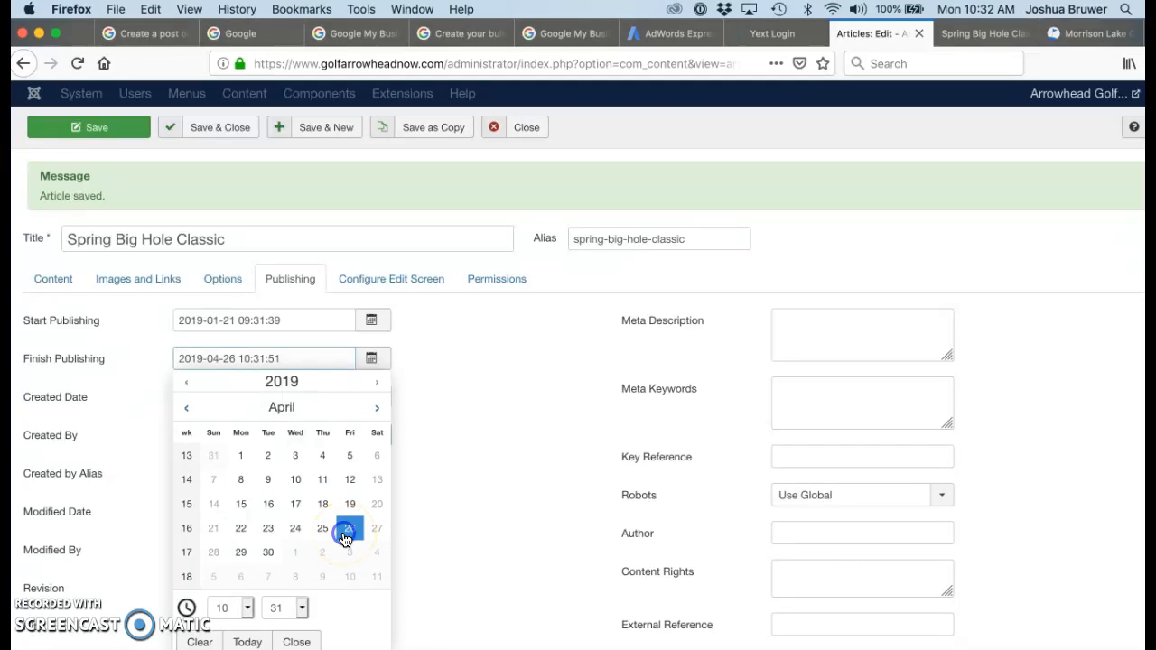
scroll(350, 573, "down", 2)
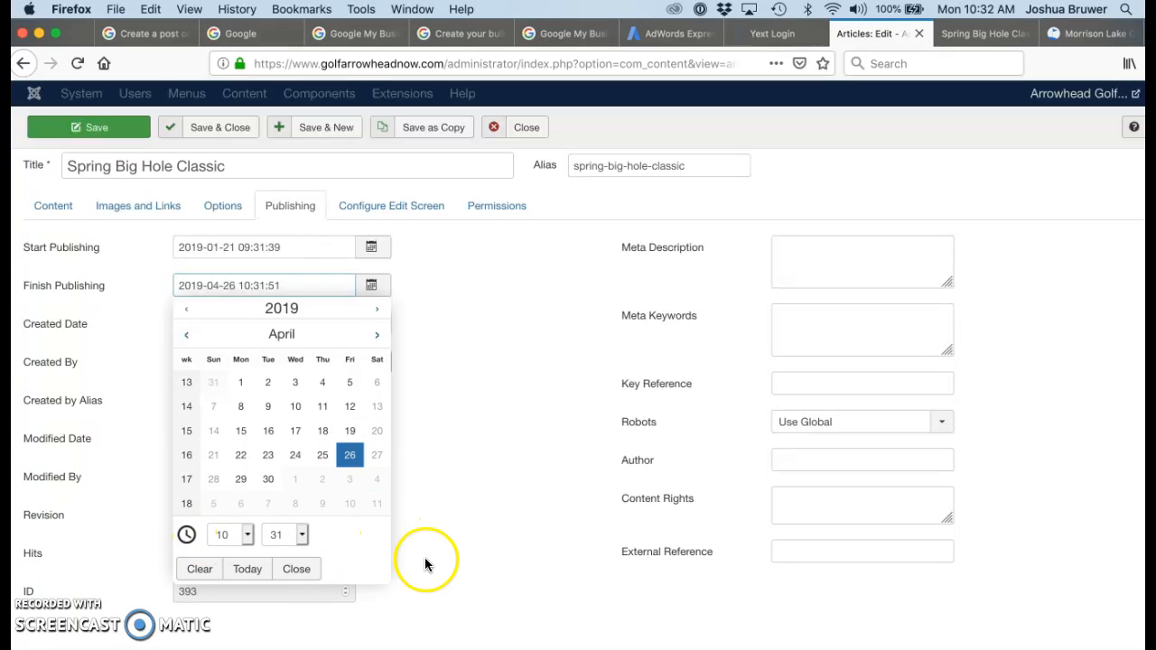
scroll(523, 509, "up", 1)
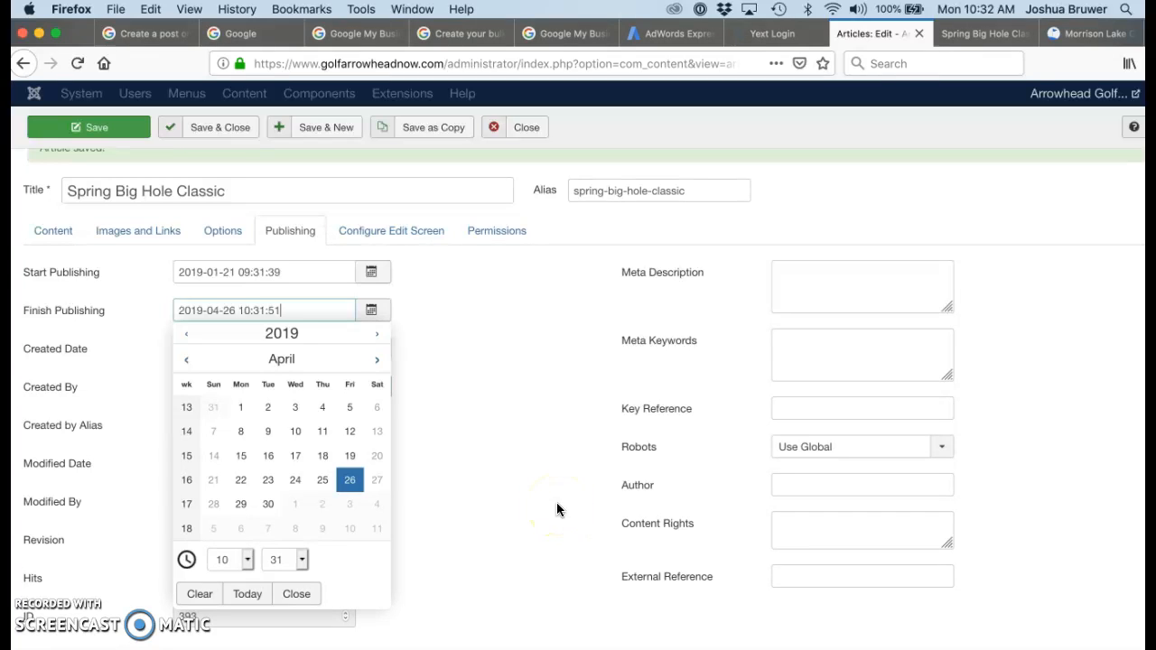
left_click(827, 292)
Paste the Constant Contact registration address into the Meta Description field
left_click(818, 281)
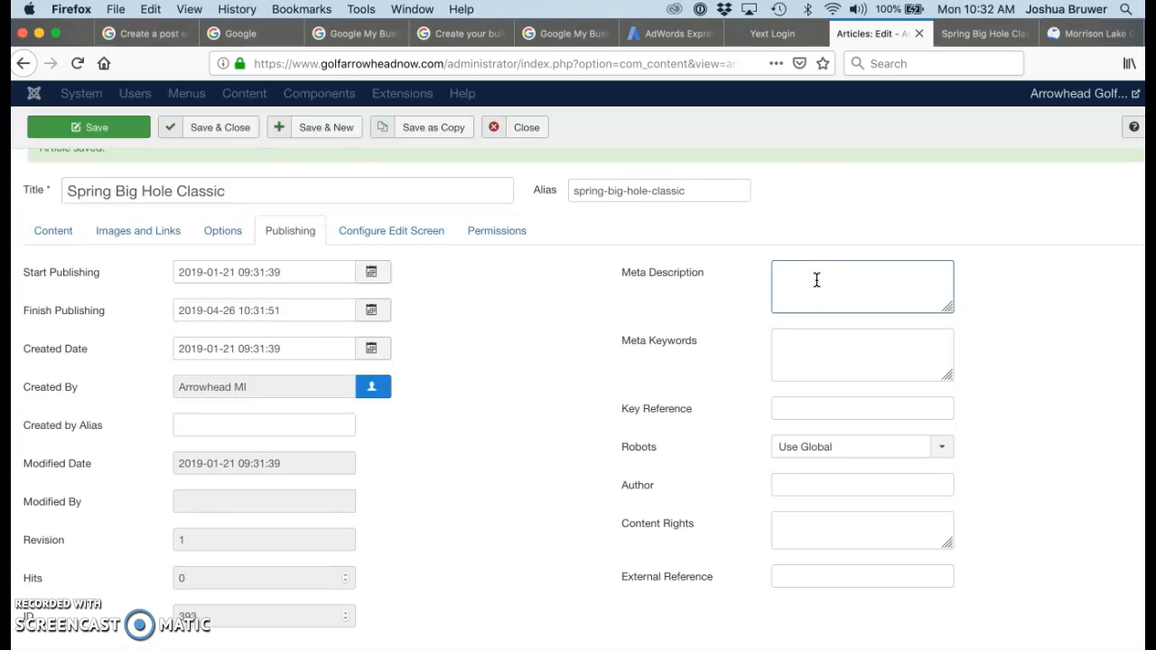
right_click(816, 280)
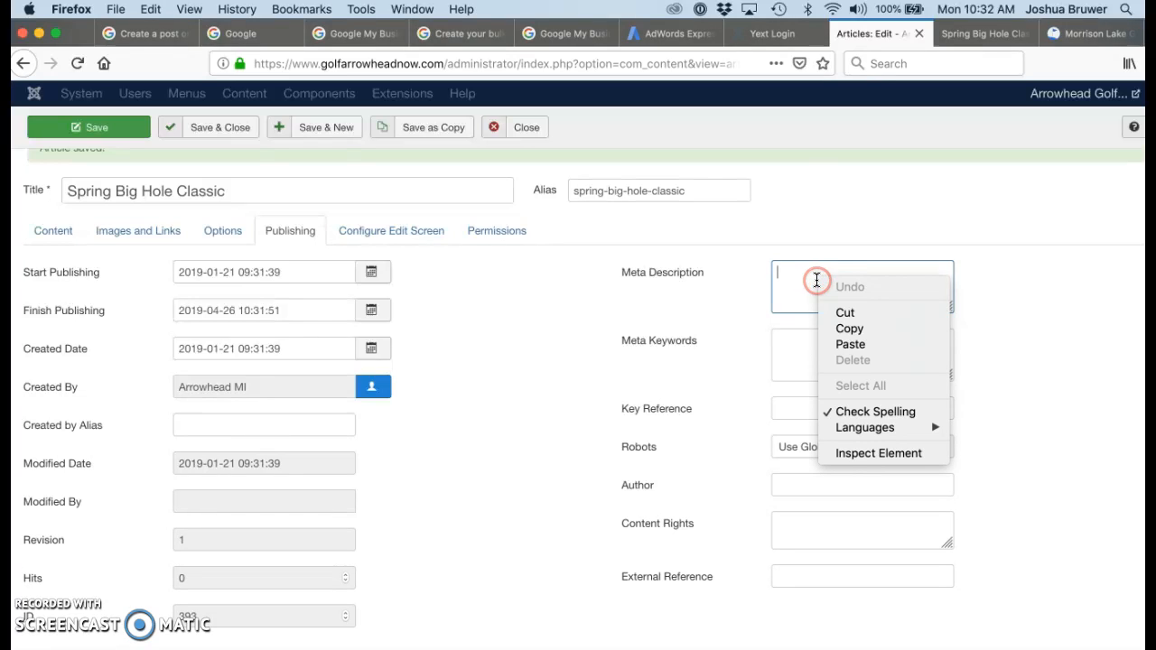
left_click(840, 344)
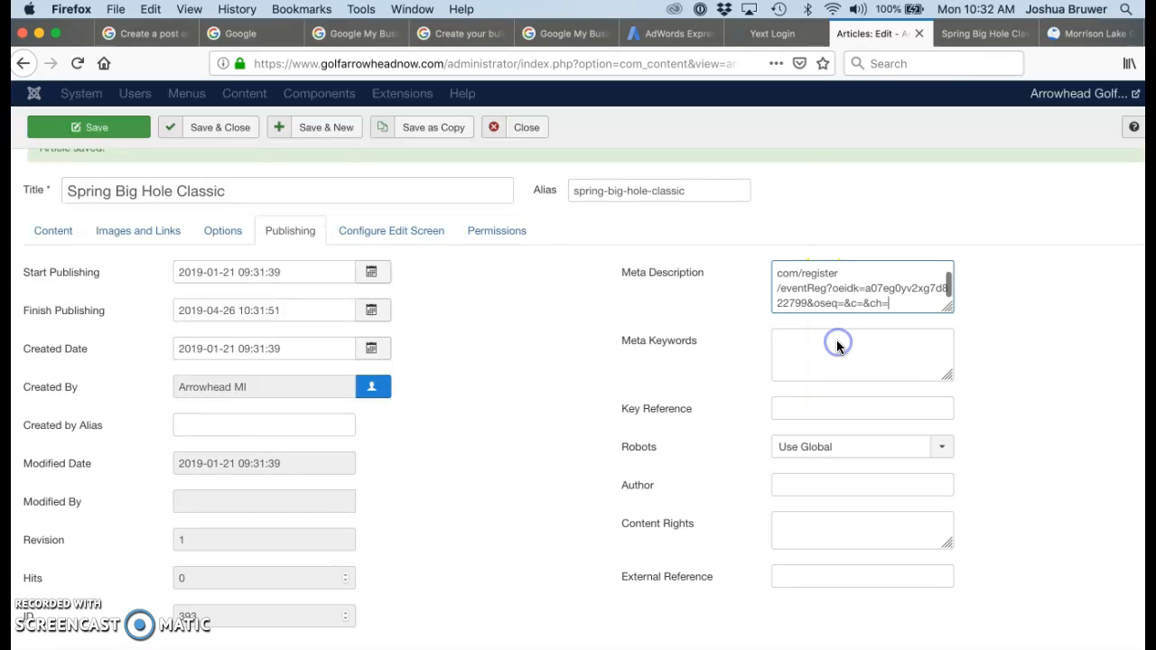
left_click_drag(901, 293, 747, 272)
left_click(746, 271)
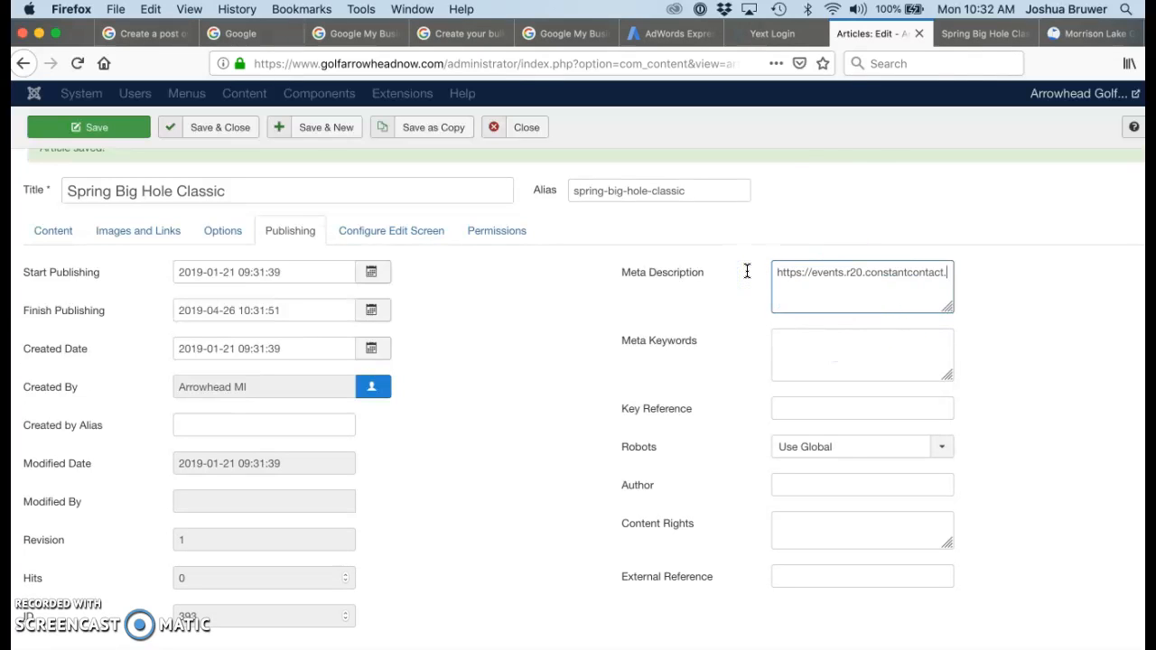
left_click(963, 34)
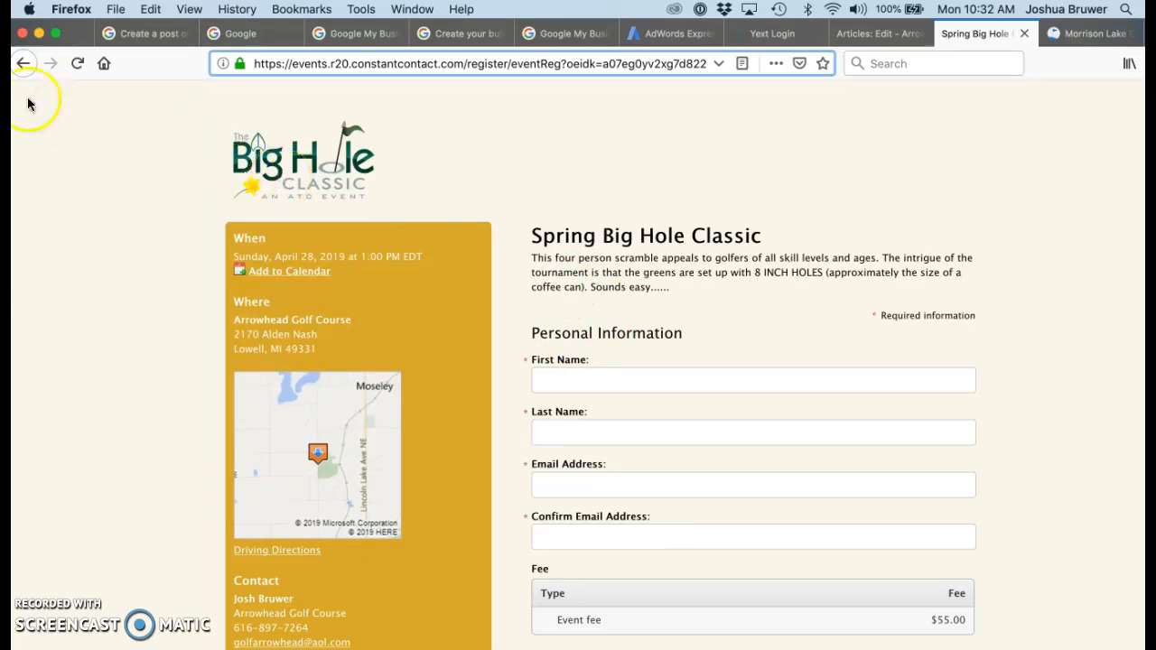
Copy the event page's tournament description through the Includes line, then return to the article
left_click(24, 63)
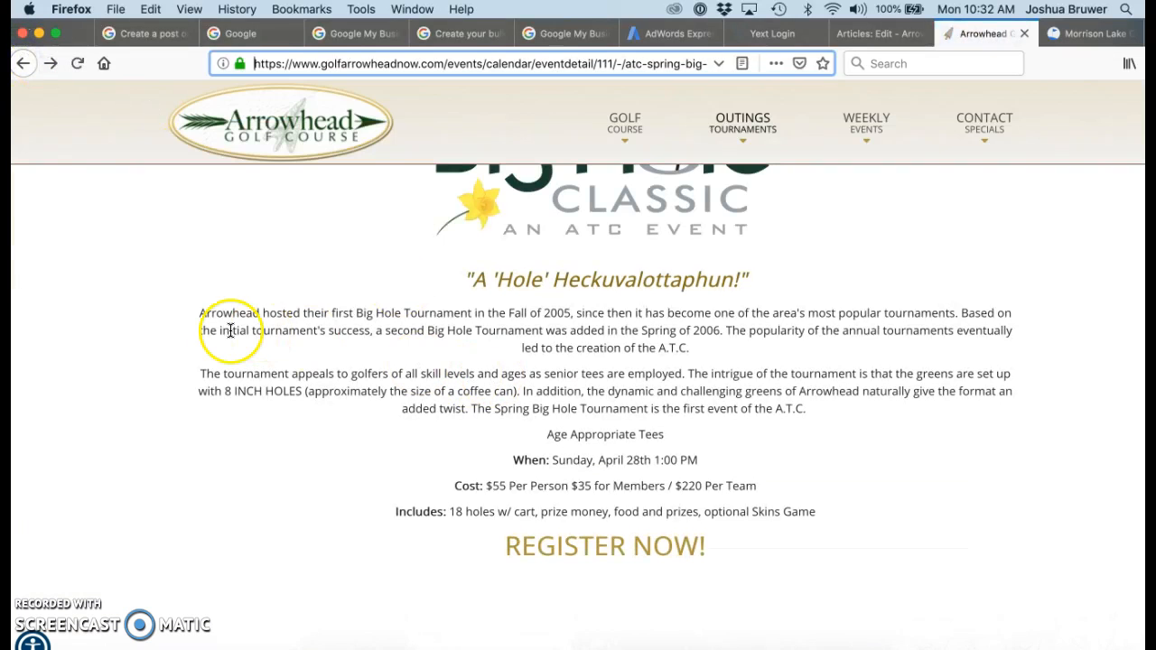
left_click_drag(191, 371, 820, 506)
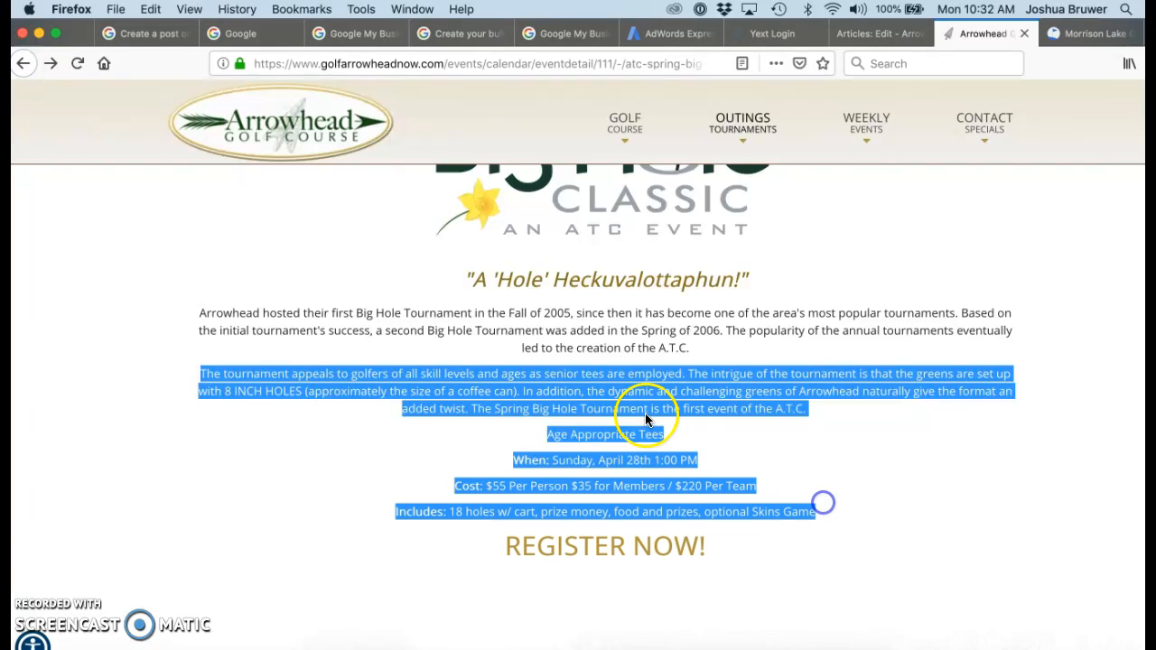
right_click(631, 409)
left_click(663, 414)
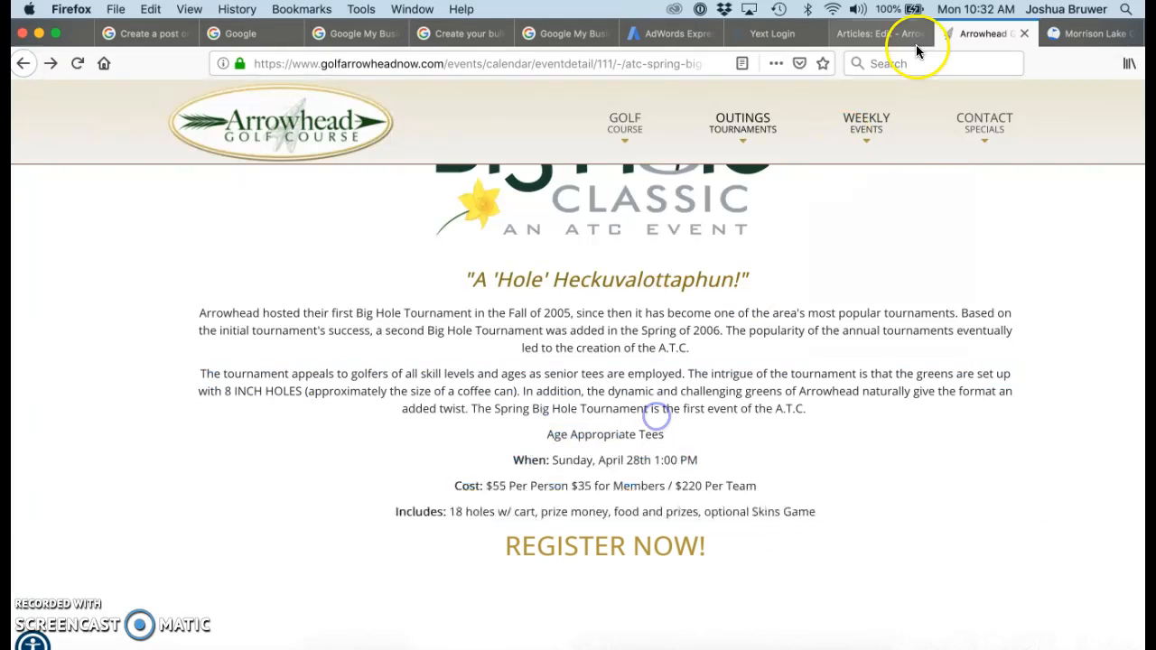
left_click(885, 36)
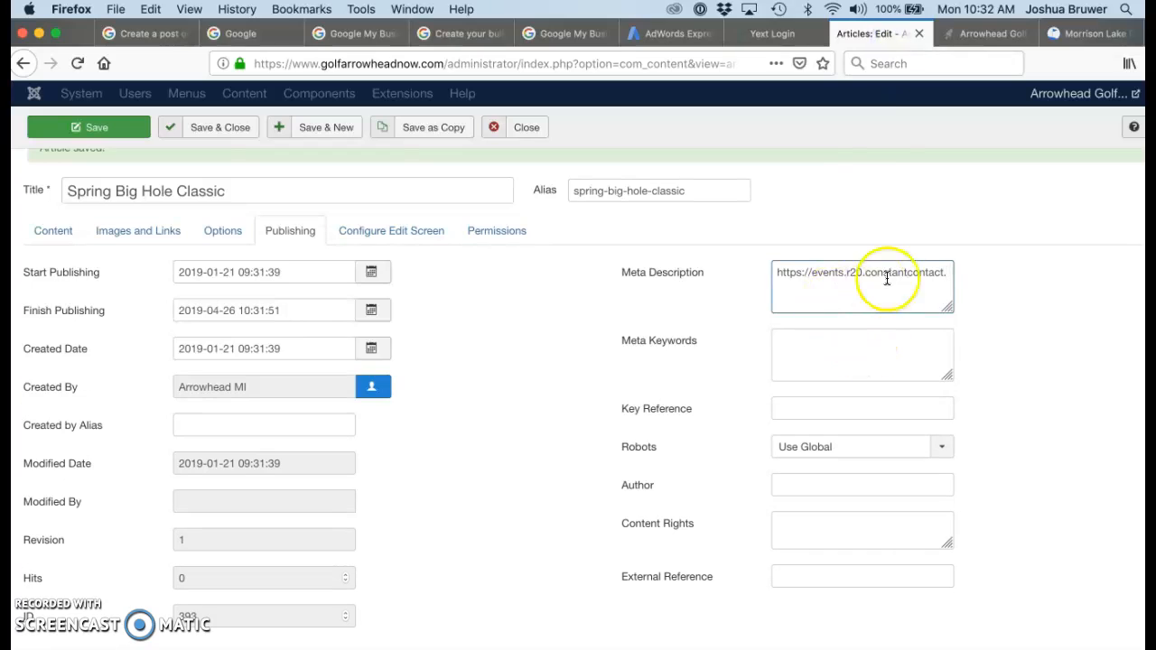
Replace the Meta Description link with the pasted tournament details
left_click_drag(946, 275, 728, 272)
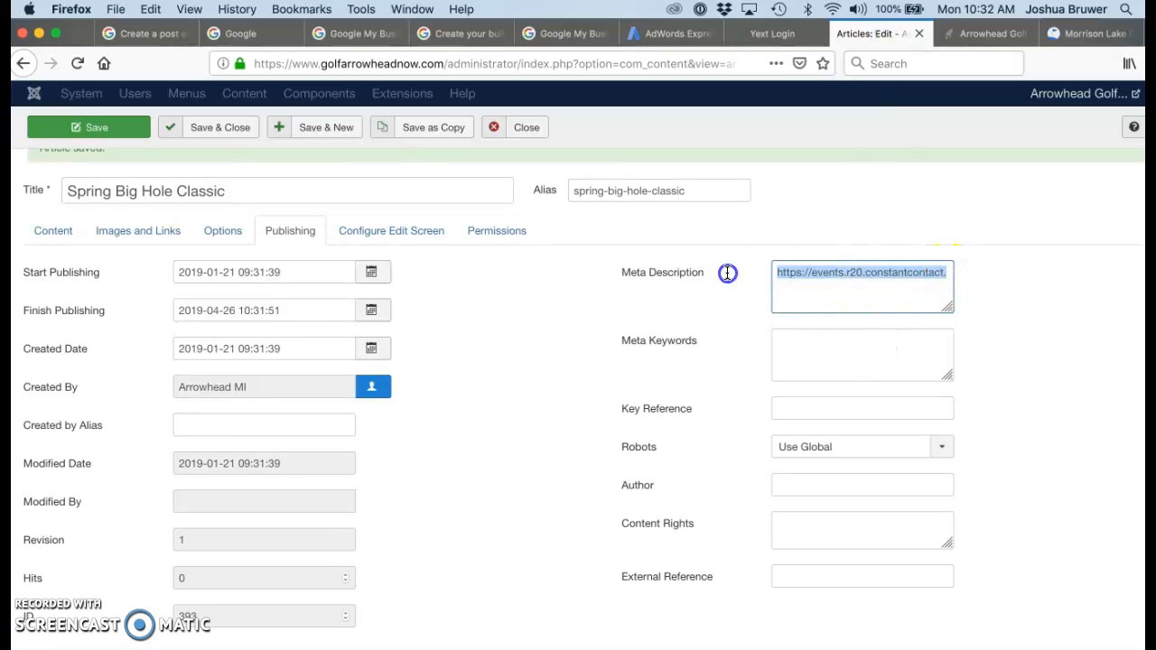
key("BackSpace")
right_click(786, 281)
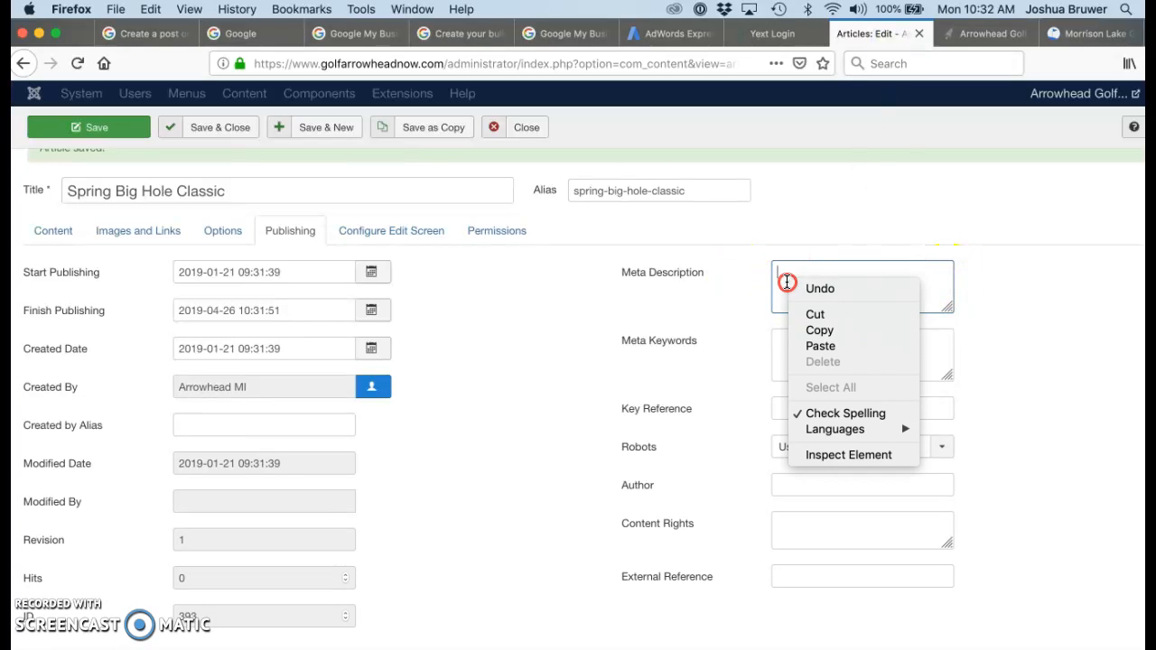
left_click(808, 346)
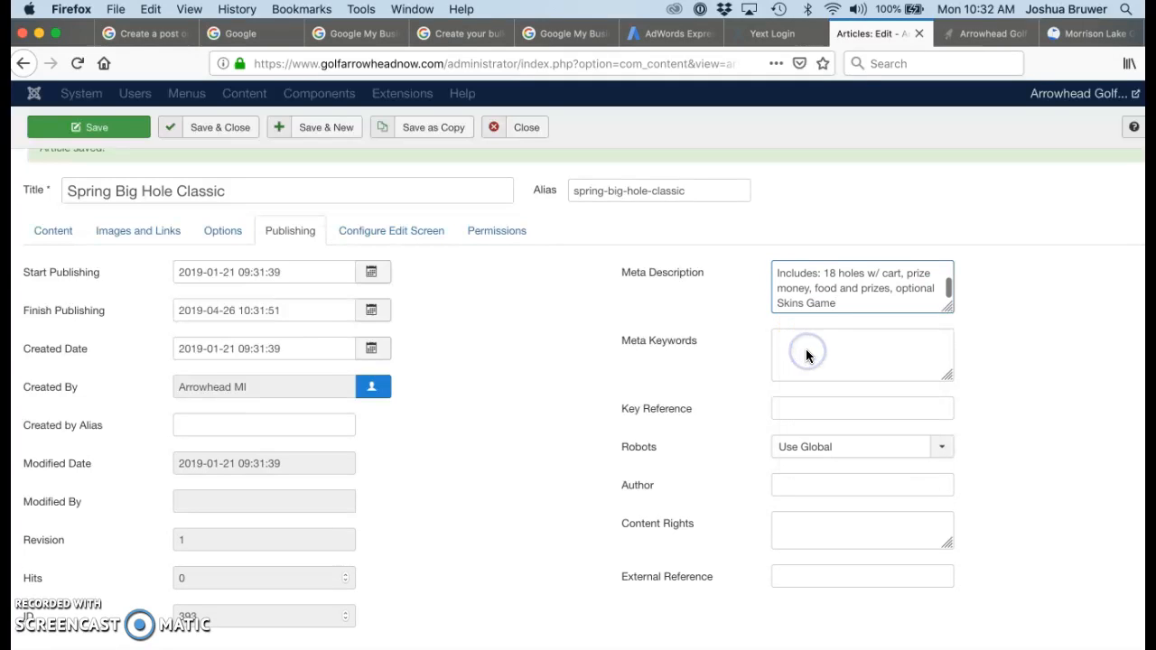
Add meta keywords 'Golf Outing grand rapids mi' and save the article
left_click(808, 357)
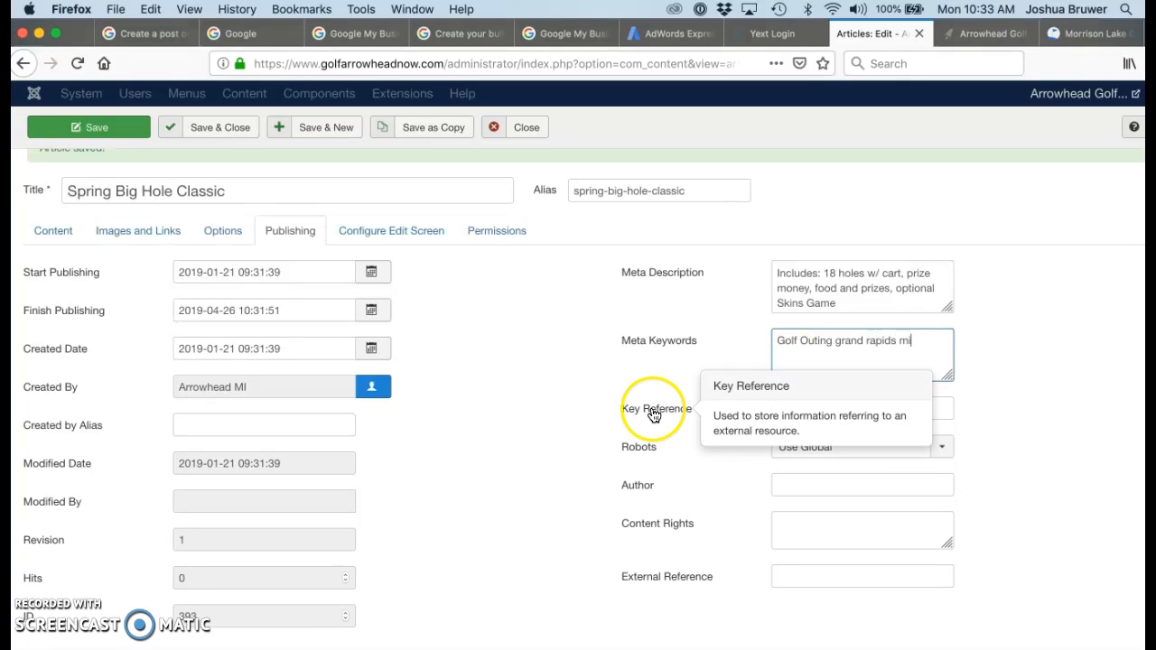
scroll(568, 453, "down", 1)
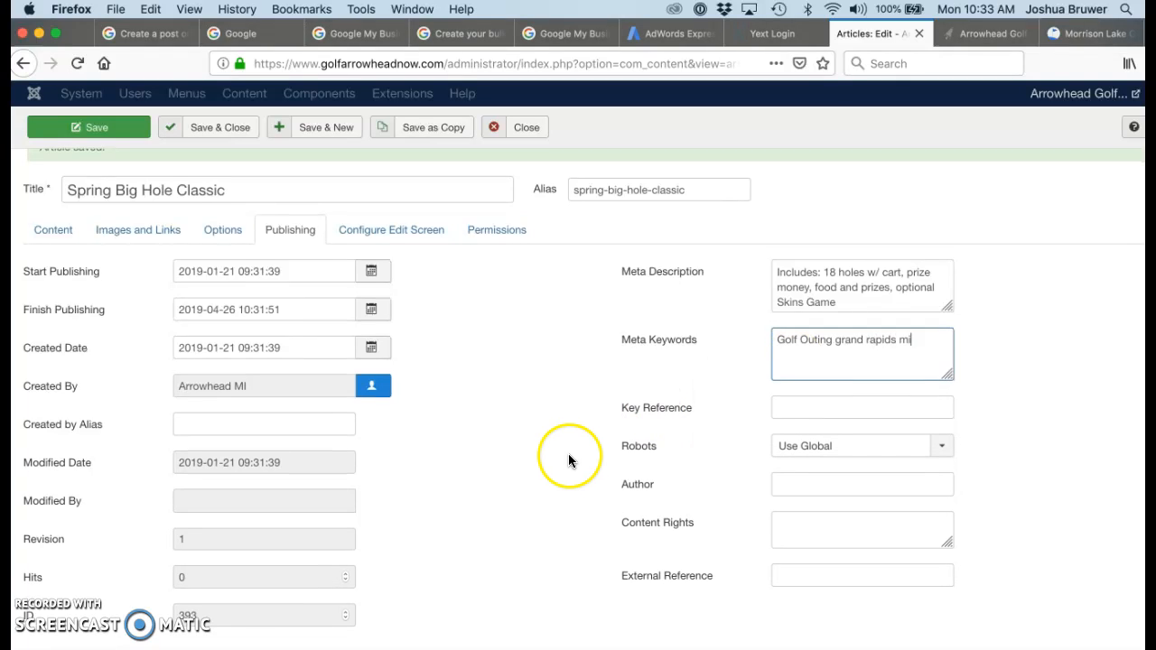
left_click(93, 128)
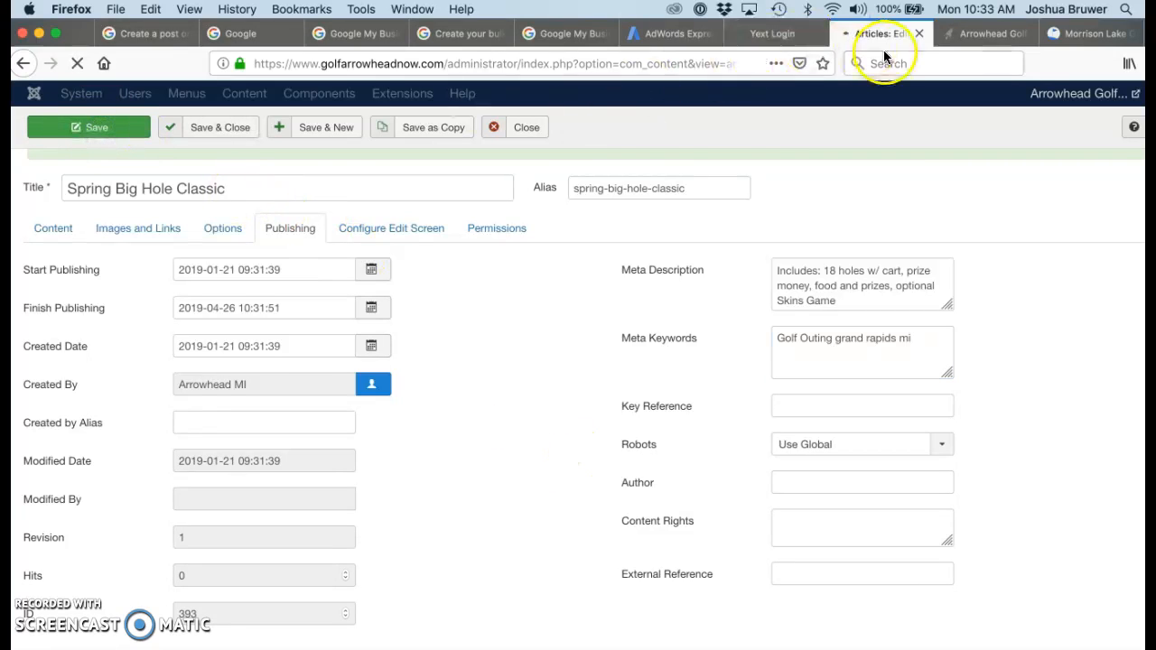
left_click(975, 34)
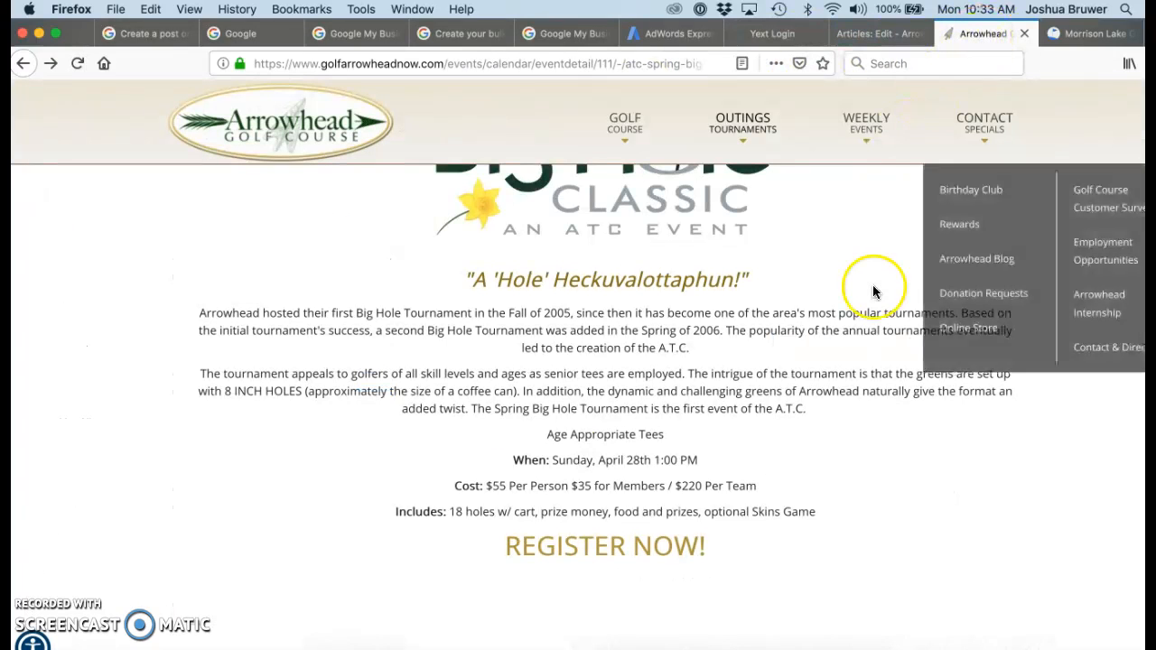
Find Spring Big Hole Classic in Recent News, open its SIGN UP NOW! registration page, then switch desktops
scroll(808, 280, "up", 5)
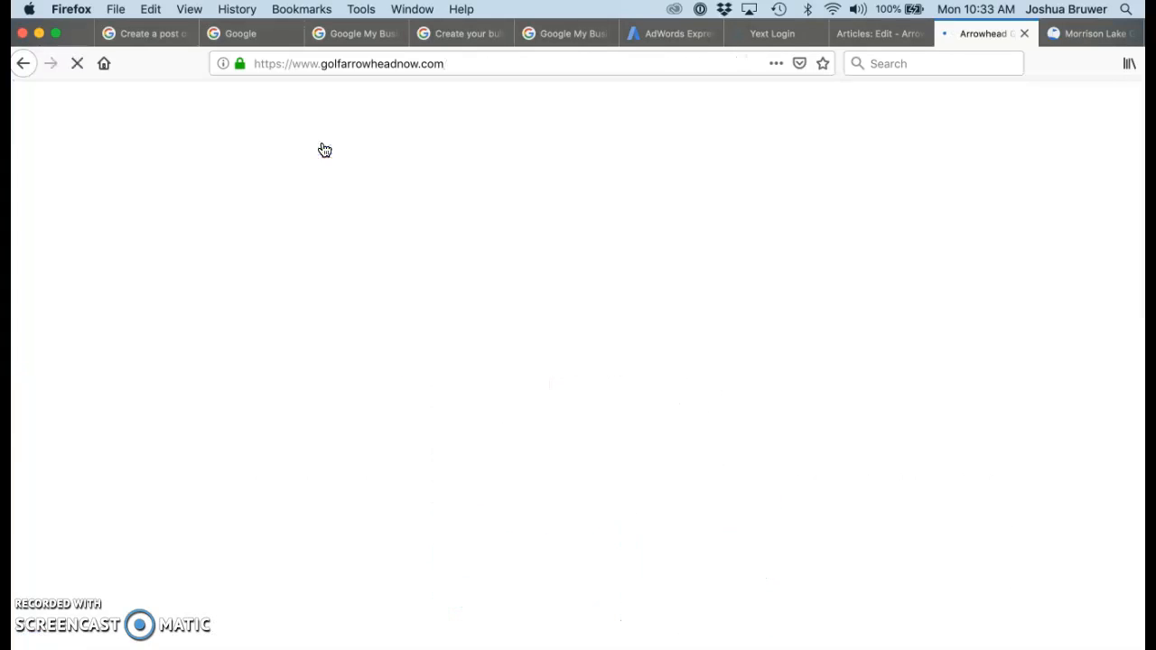
scroll(569, 378, "down", 15)
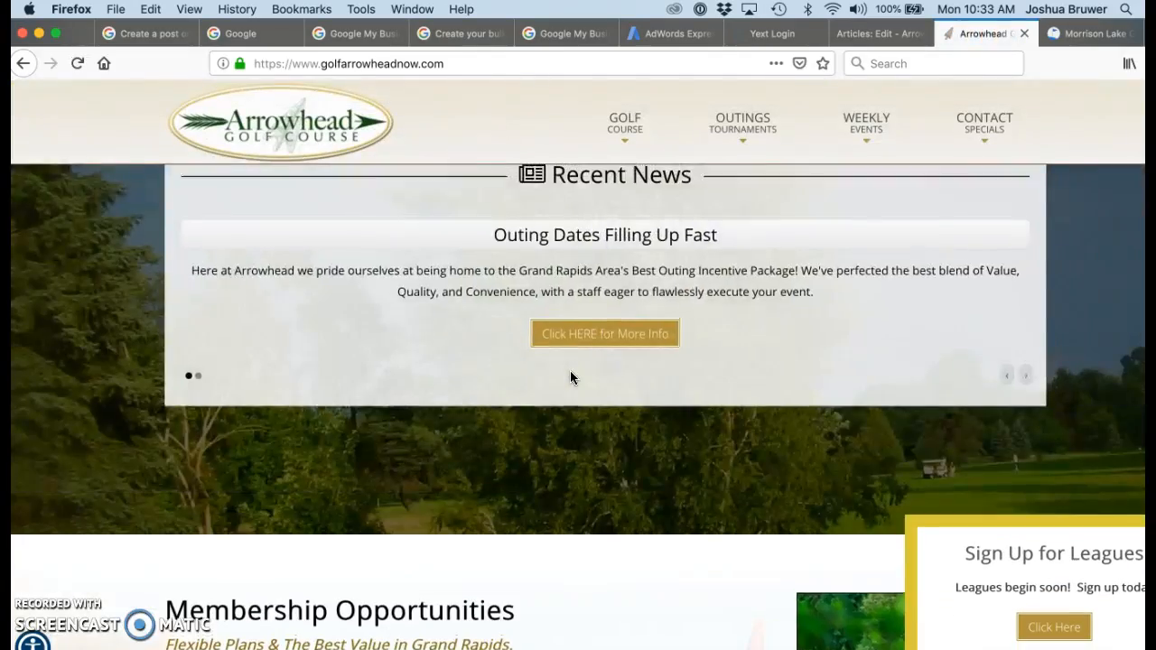
scroll(570, 378, "up", 3)
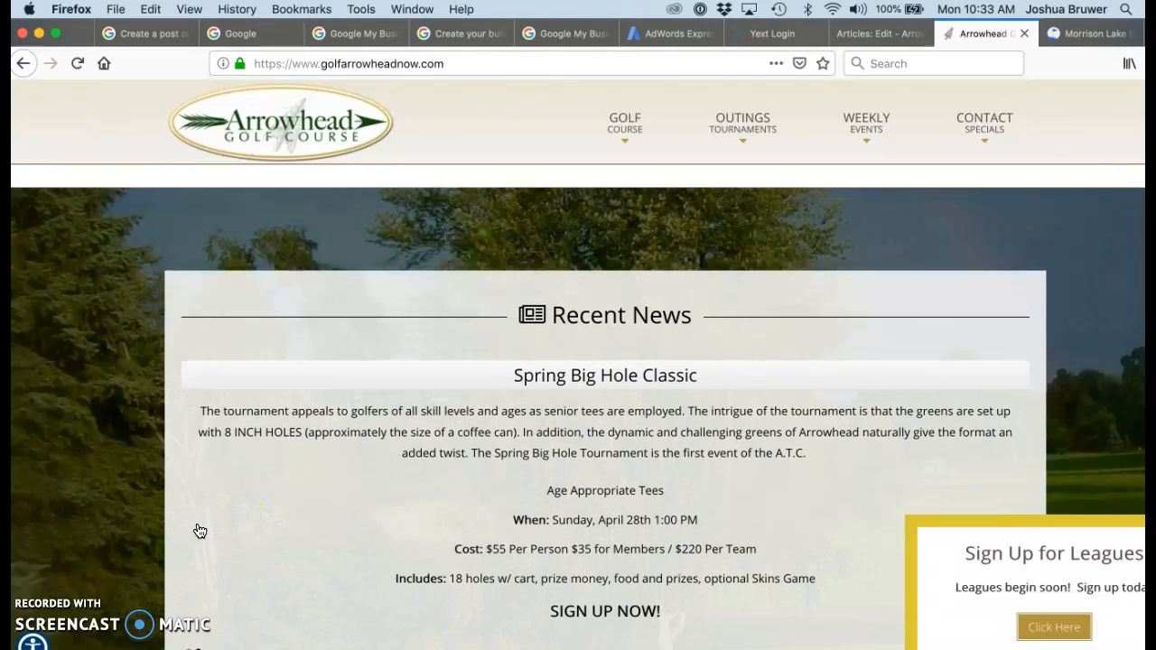
scroll(200, 531, "down", 3)
scroll(200, 531, "up", 1)
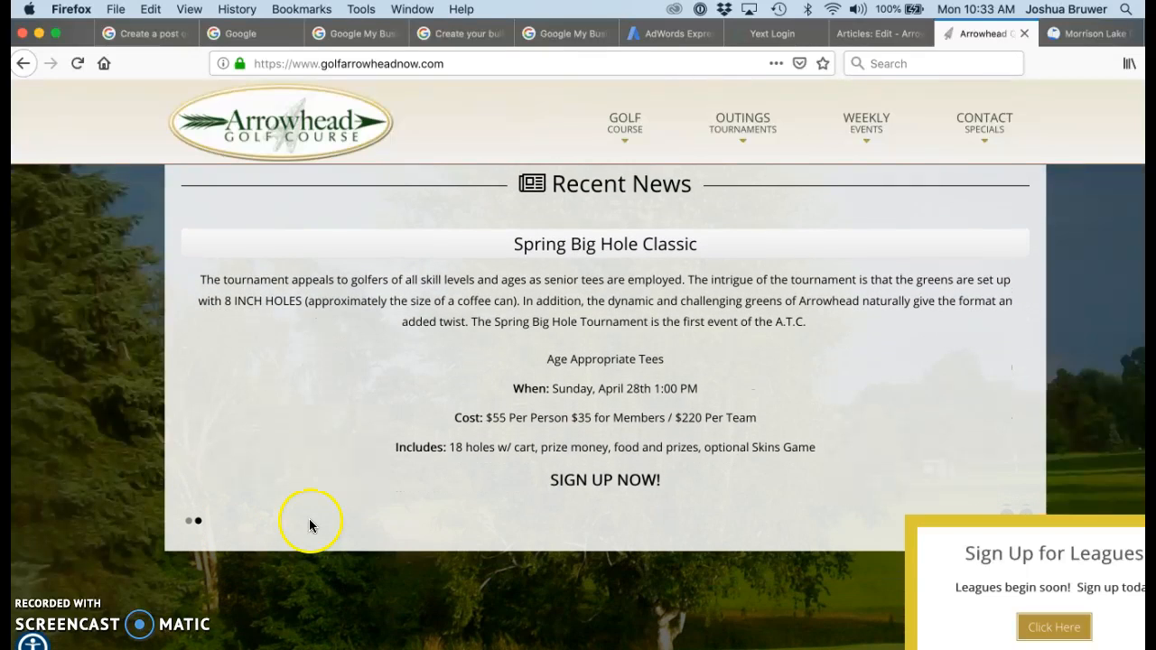
left_click(578, 482)
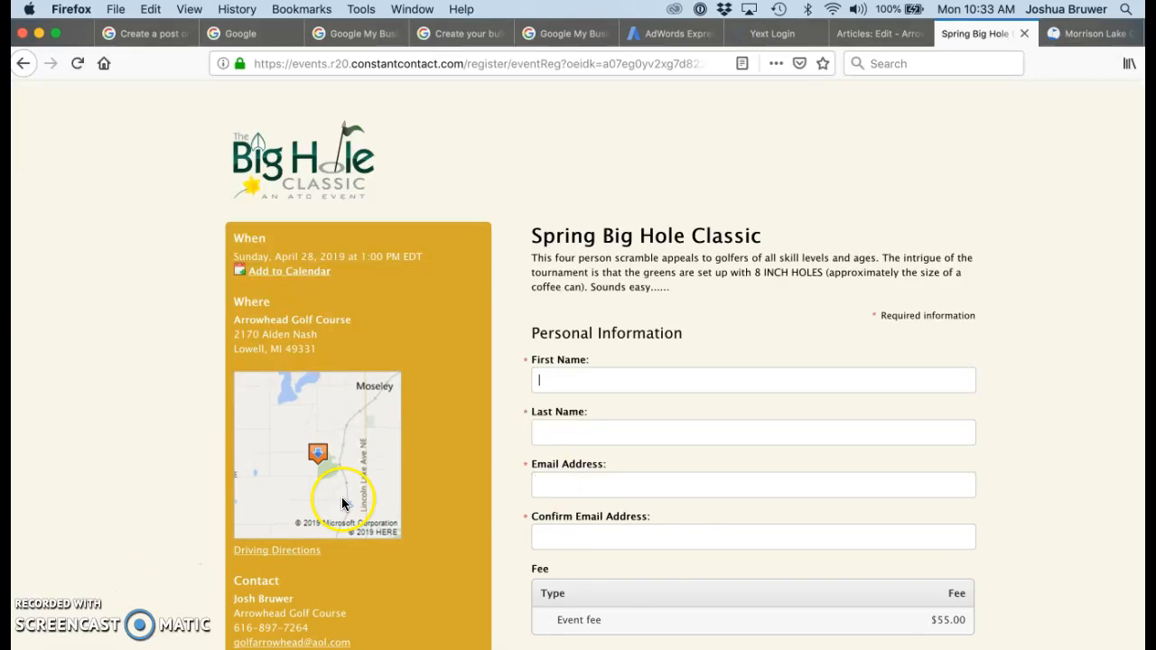
key("ctrl+Left")
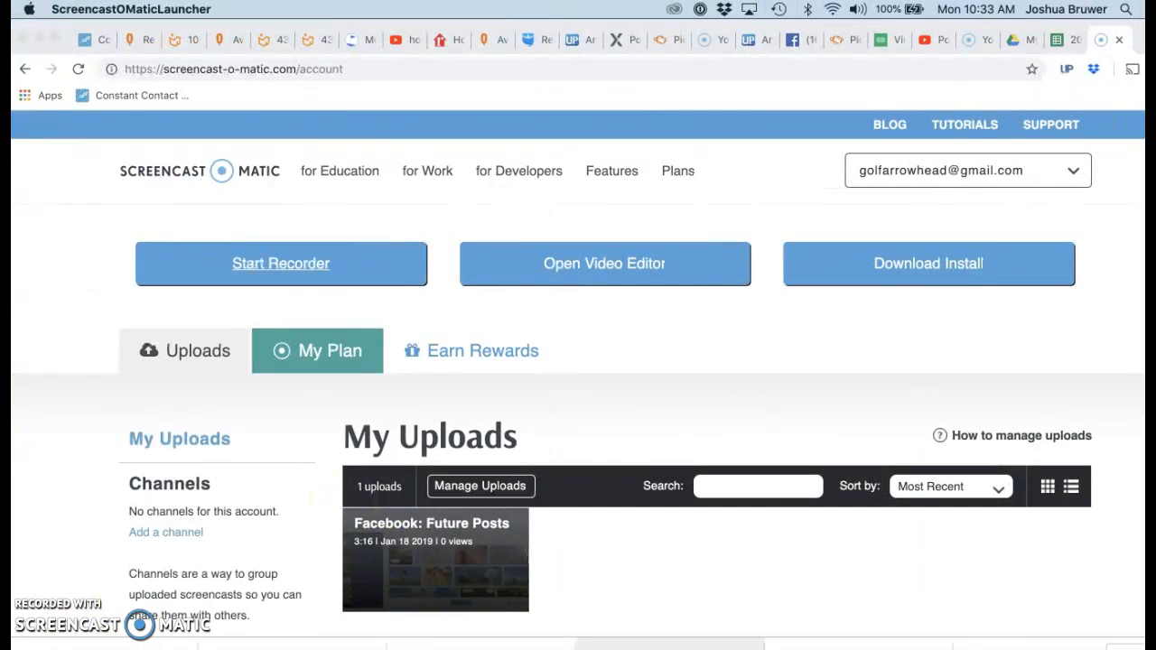